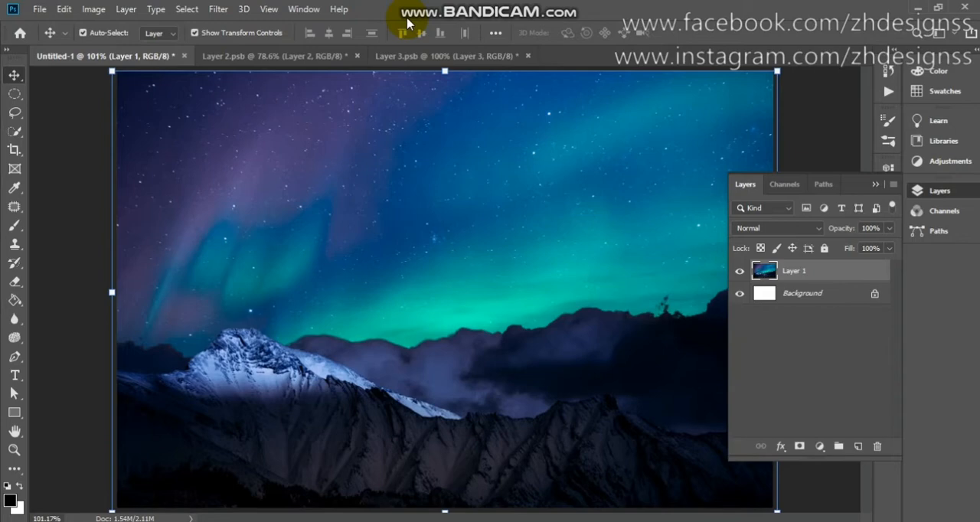
# Look over the open skateboarder image and the Layer 3 document, and return to the aurora landscape composition.
pyautogui.click(346, 57)
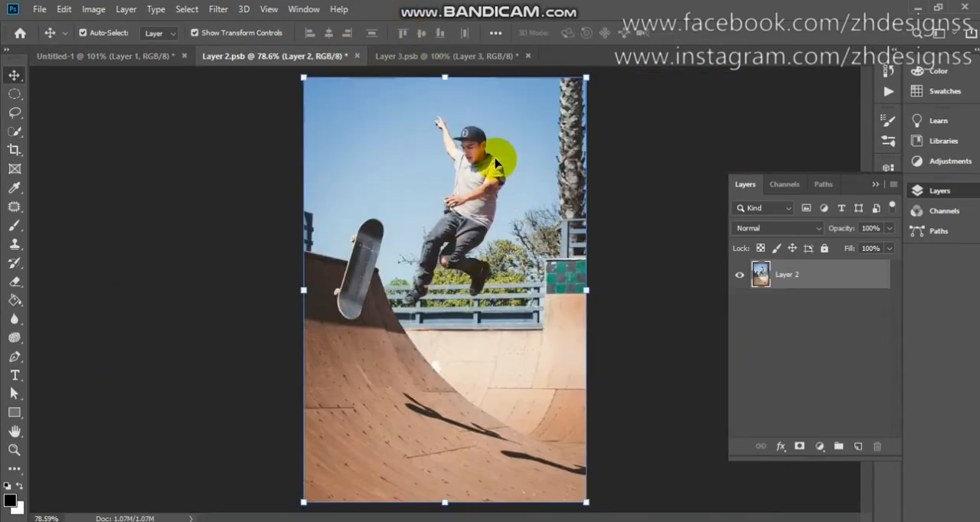
pyautogui.click(452, 56)
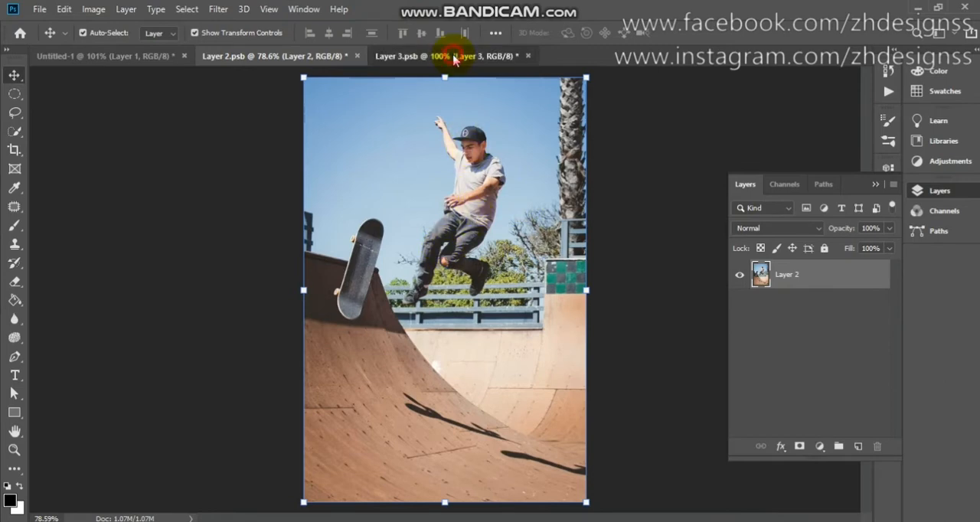
pyautogui.click(142, 56)
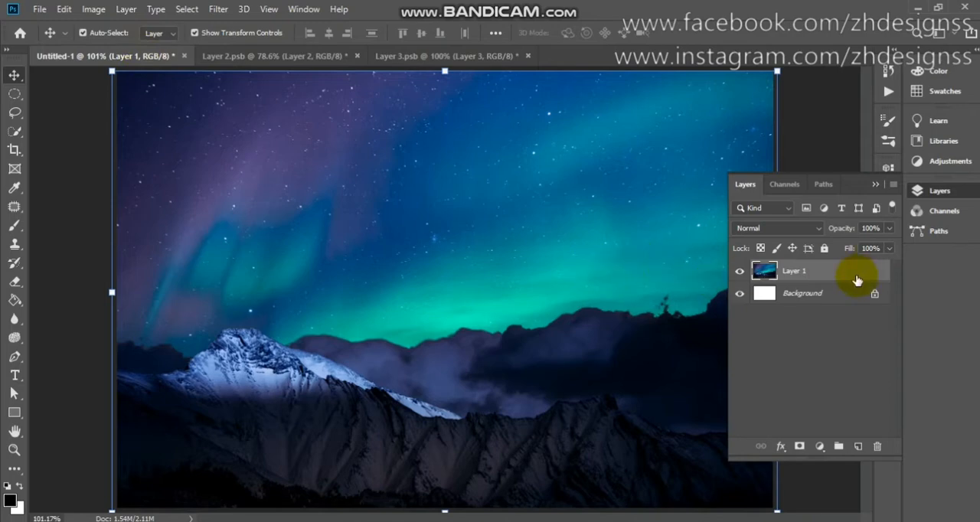
# Add a Brightness/Contrast adjustment layer above the aurora landscape with brightness set to -65.
pyautogui.click(820, 446)
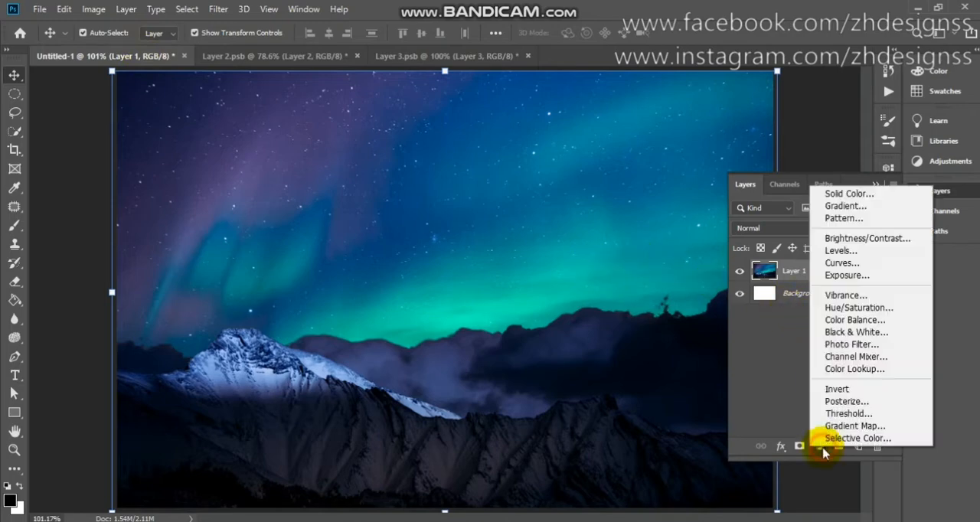
pyautogui.click(842, 237)
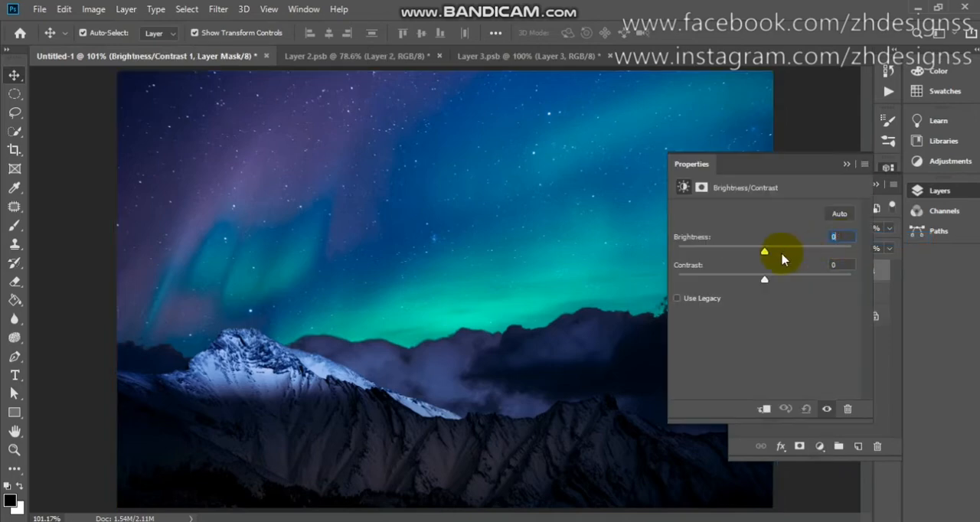
pyautogui.moveTo(782, 259); pyautogui.dragTo(729, 260)
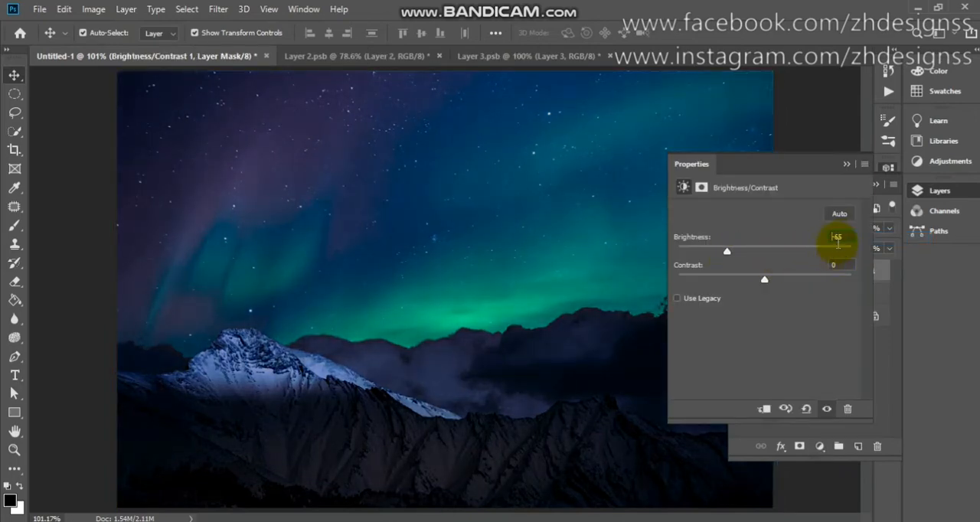
pyautogui.click(847, 163)
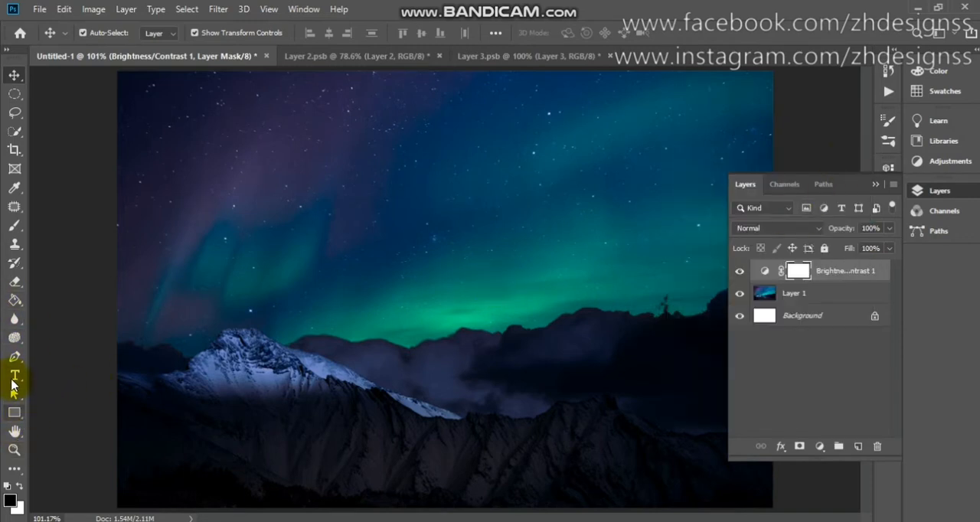
# Draw an open three-sided frame about 279 px wide and 306 px high above the mountains with the Pen tool in Shape mode.
pyautogui.click(13, 358)
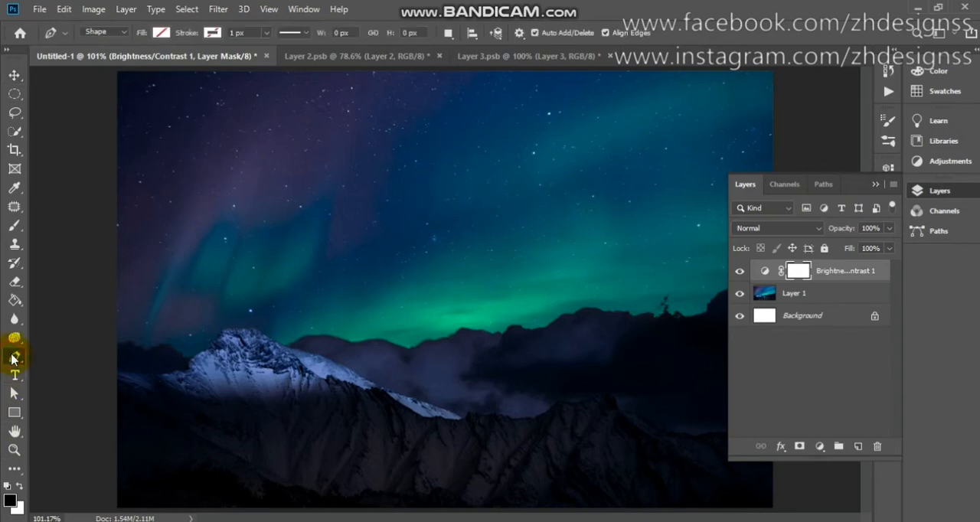
pyautogui.click(109, 35)
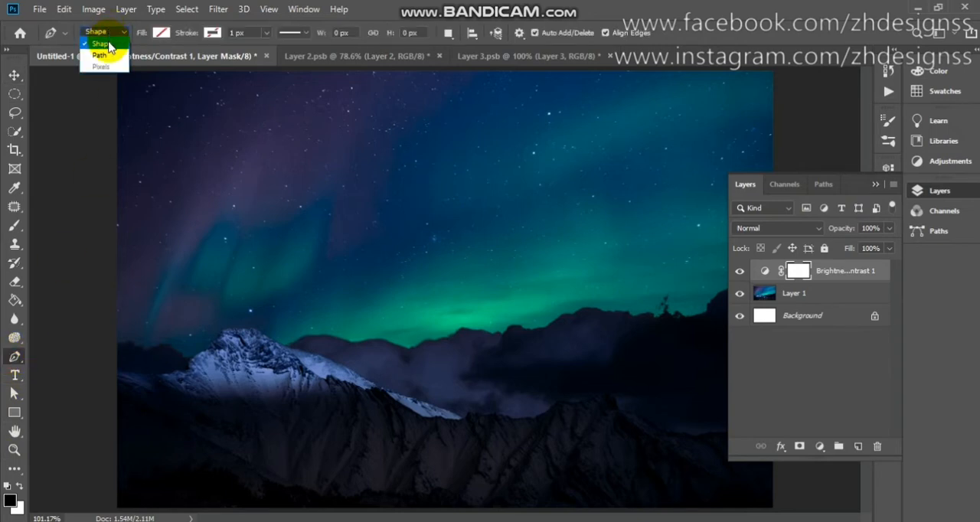
pyautogui.click(330, 352)
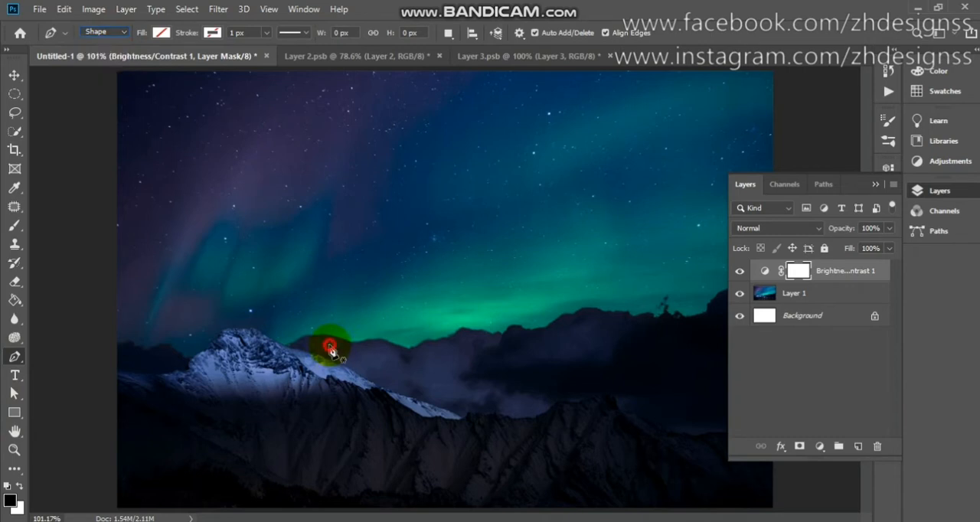
pyautogui.click(323, 357)
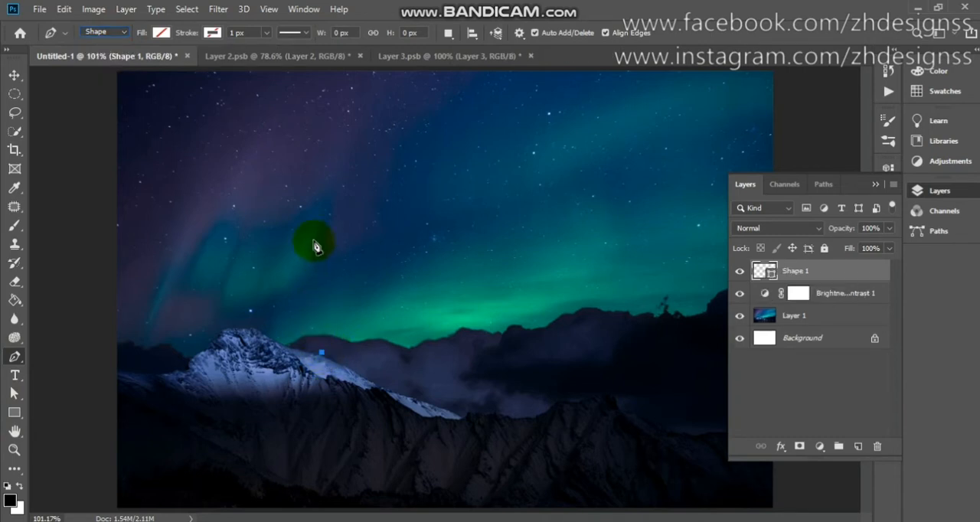
pyautogui.click(322, 192)
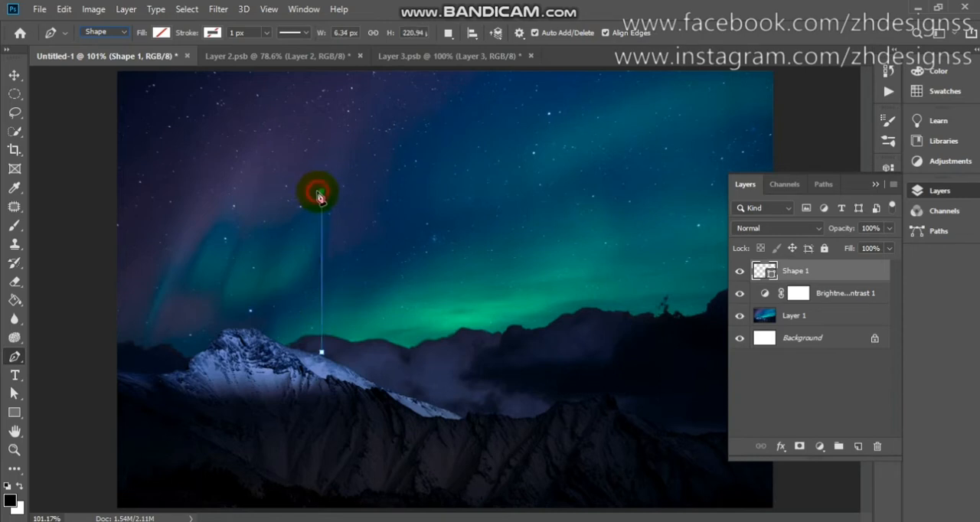
pyautogui.click(524, 191)
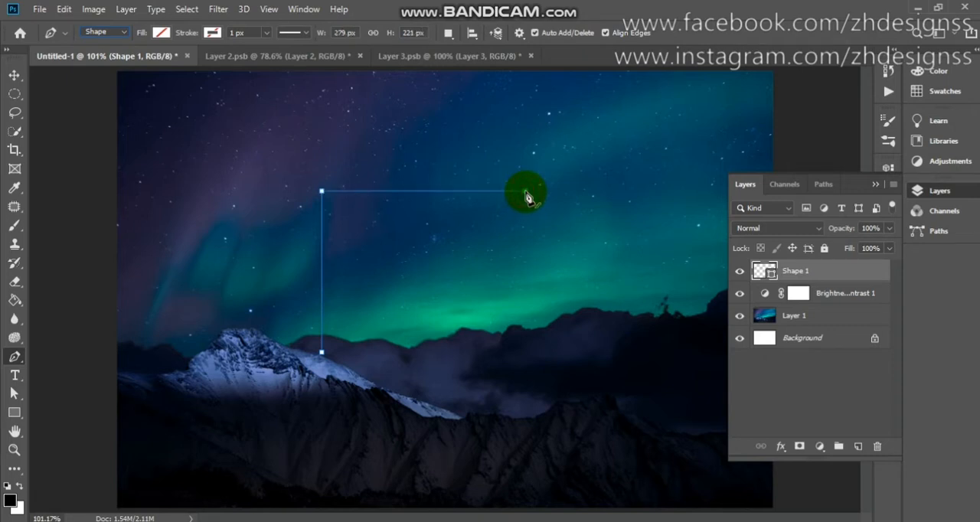
pyautogui.click(525, 414)
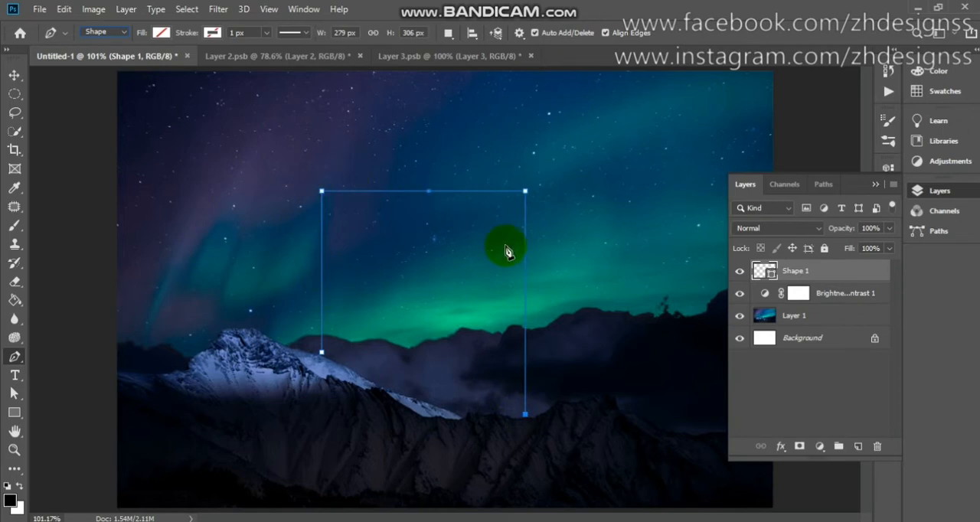
# Give the frame shape a 15 px stroke in dark indigo #272448 sampled from the upper sky.
pyautogui.click(212, 33)
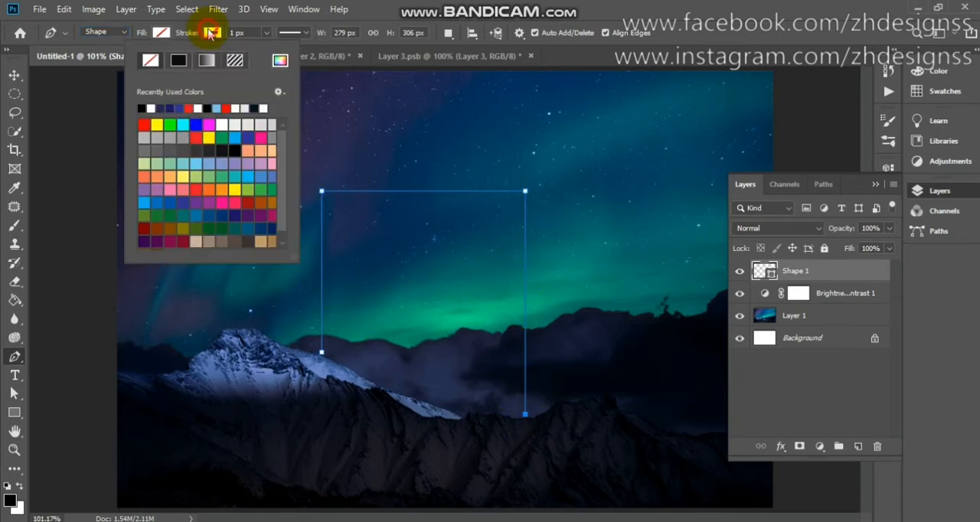
pyautogui.click(281, 60)
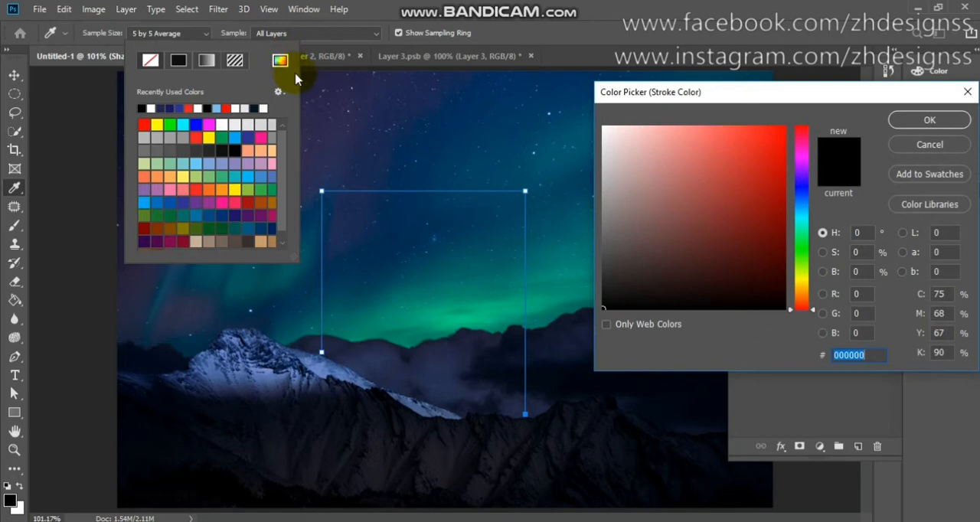
pyautogui.click(379, 130)
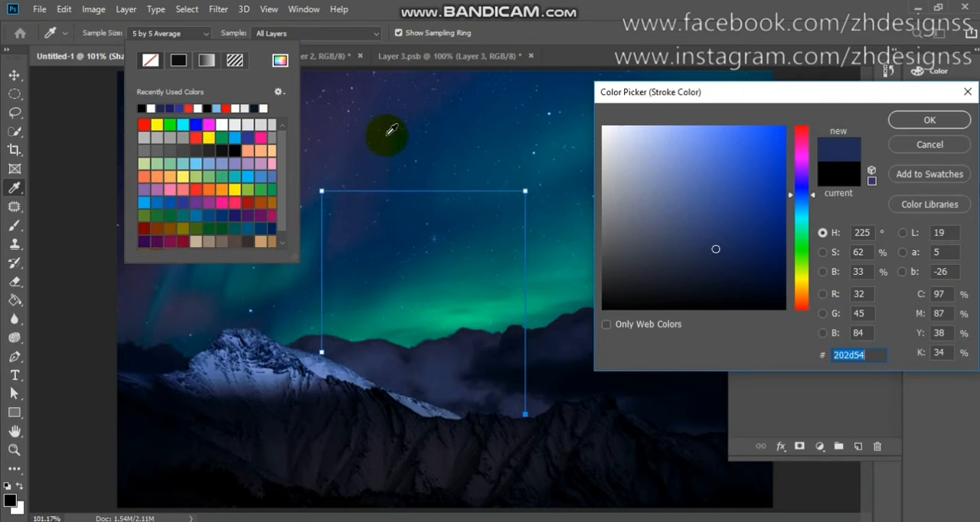
pyautogui.click(338, 81)
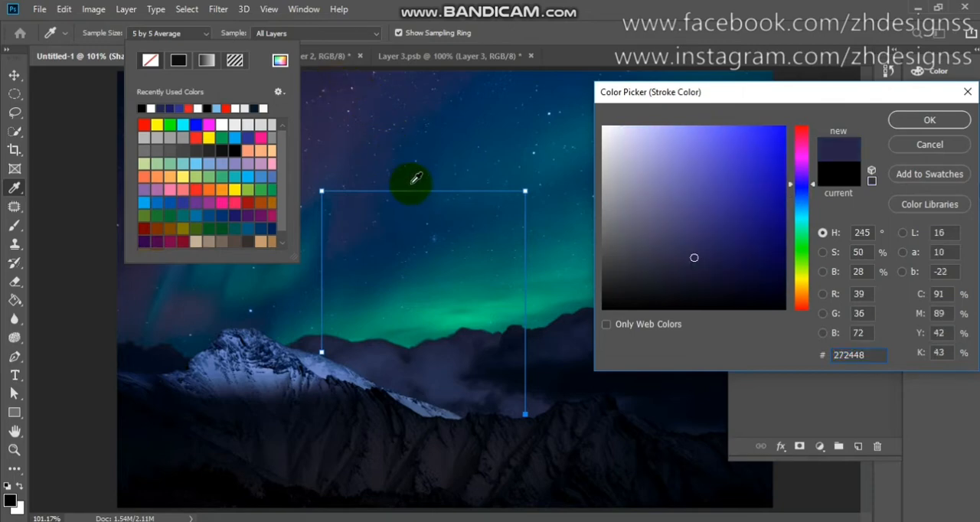
pyautogui.click(931, 124)
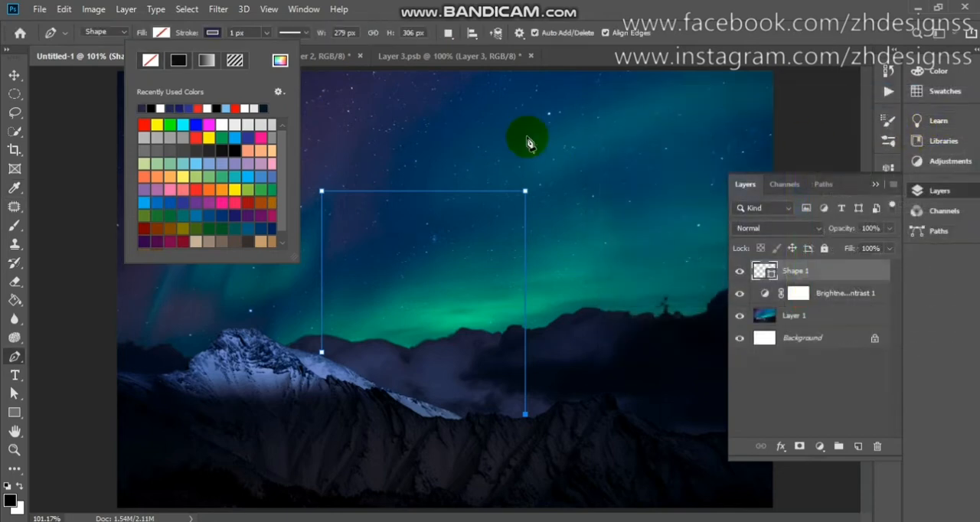
pyautogui.click(234, 32)
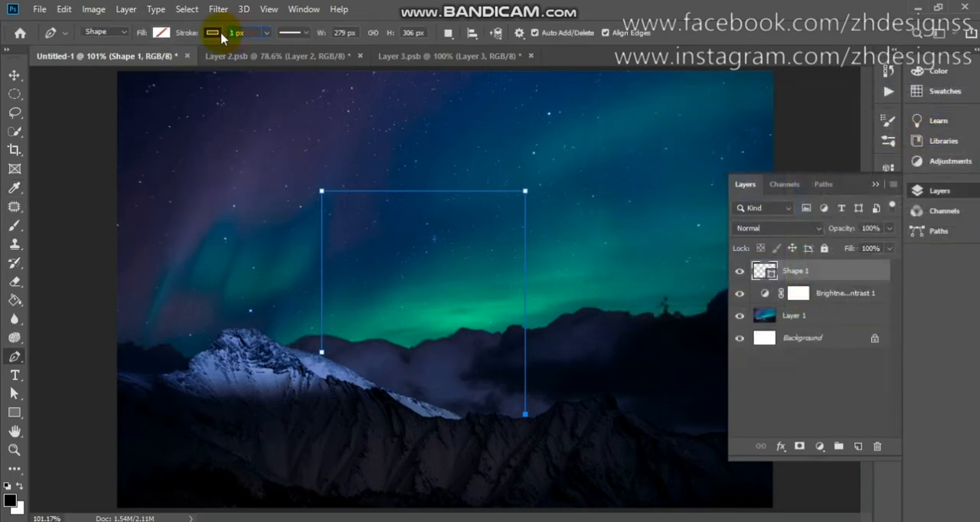
pyautogui.write('15')
pyautogui.press('Return')
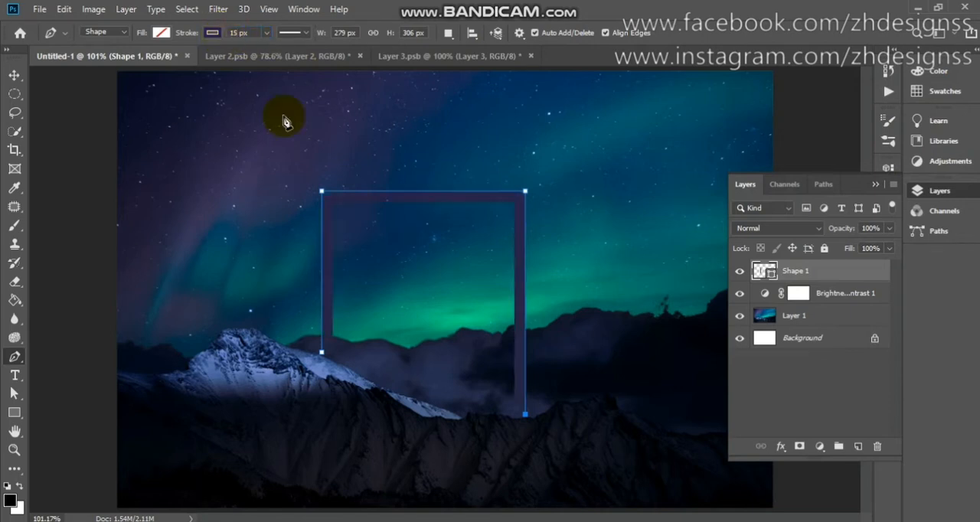
pyautogui.press('v')
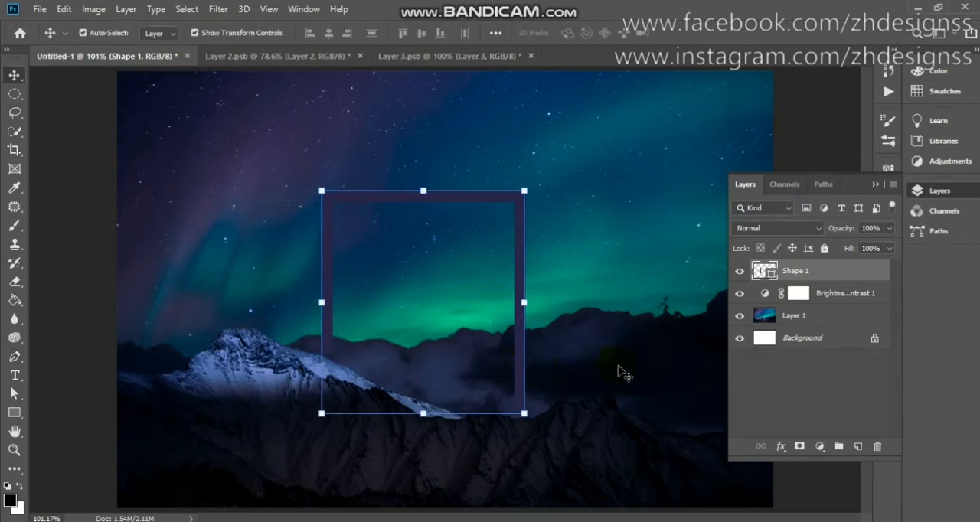
# Add an outer glow to the frame shape in near-white #fcfafa at 64% opacity.
pyautogui.doubleClick(870, 277)
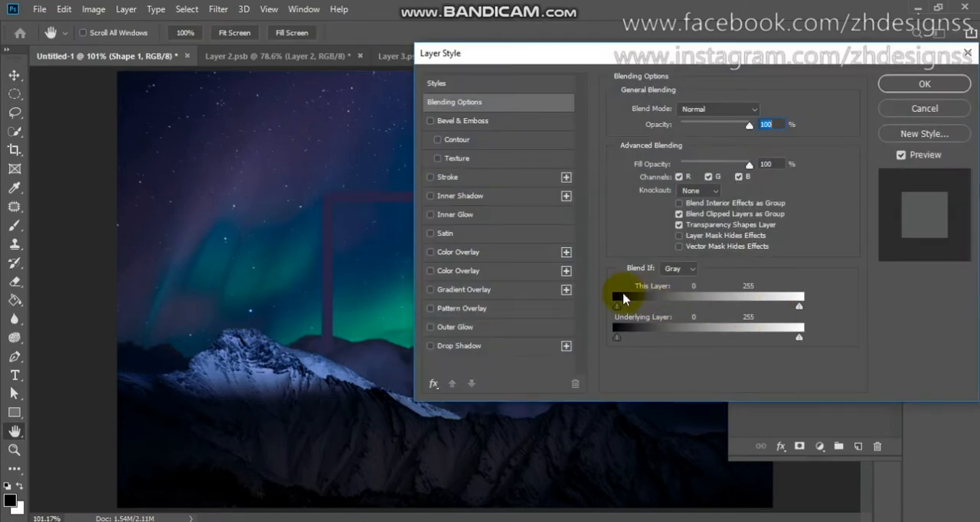
pyautogui.click(505, 331)
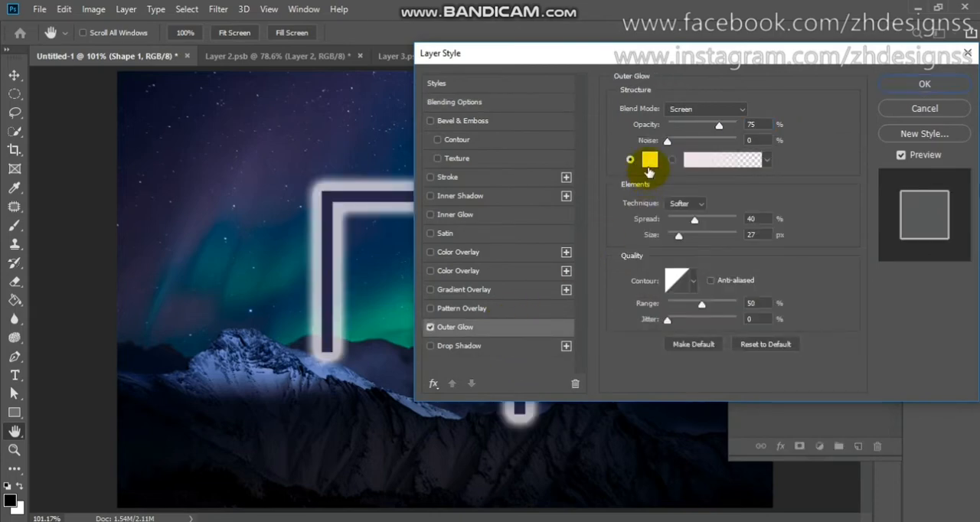
pyautogui.click(649, 161)
pyautogui.click(648, 167)
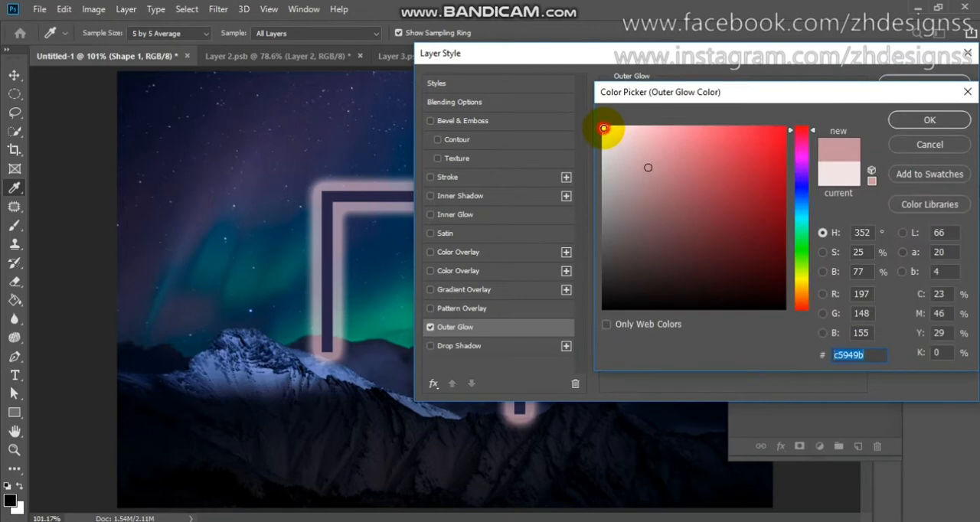
pyautogui.click(604, 129)
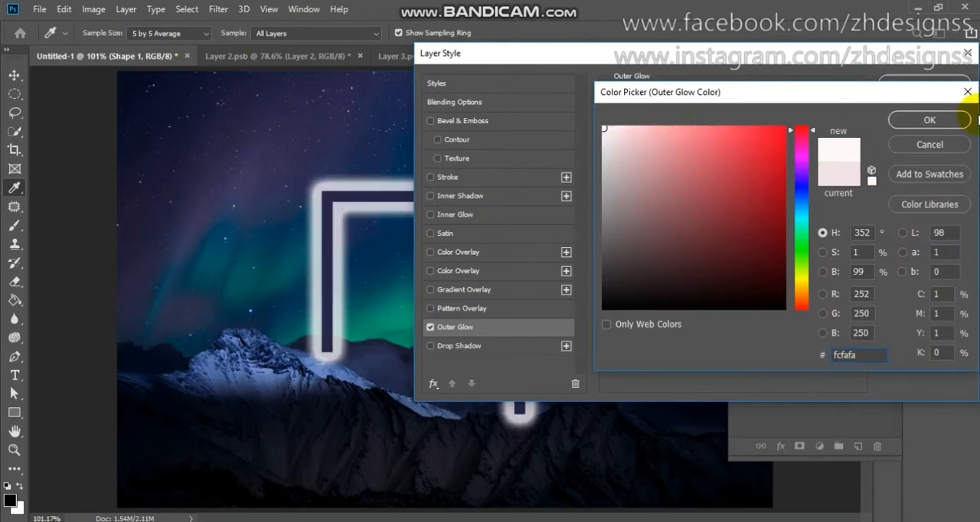
pyautogui.click(942, 121)
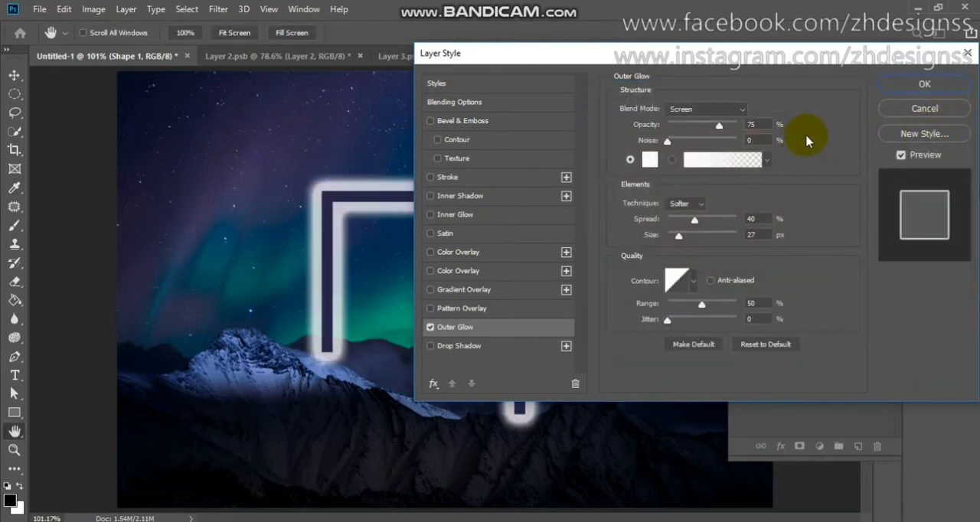
pyautogui.moveTo(719, 129); pyautogui.dragTo(714, 133)
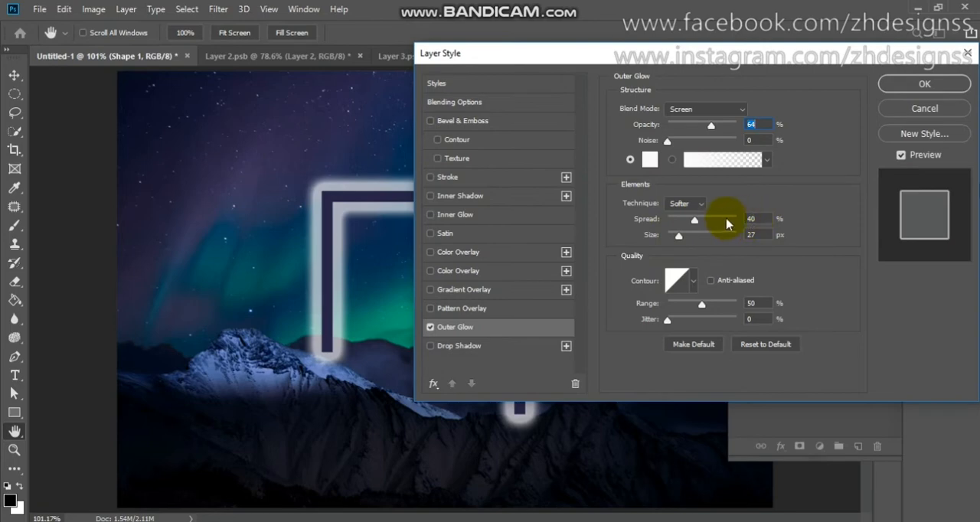
# Add an inner glow at 13% opacity to the frame shape and apply the layer style.
pyautogui.click(477, 219)
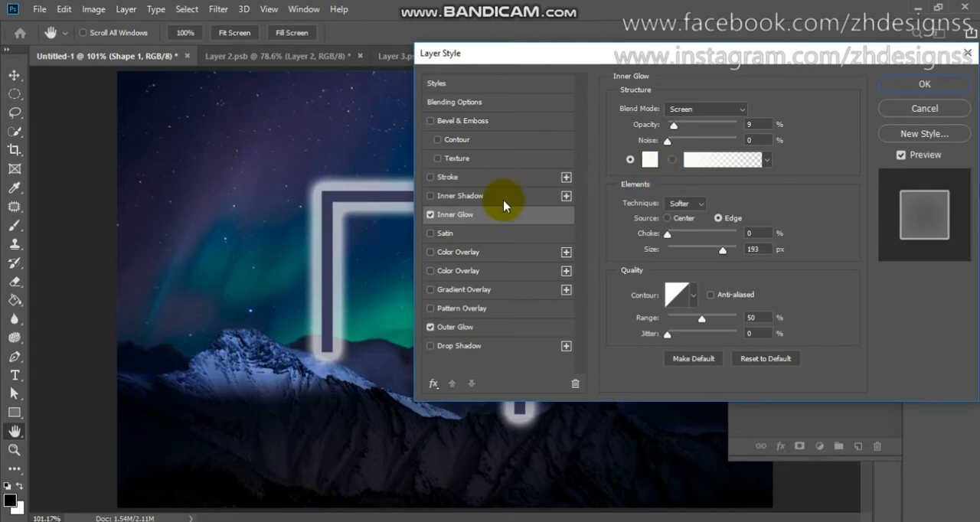
pyautogui.click(431, 215)
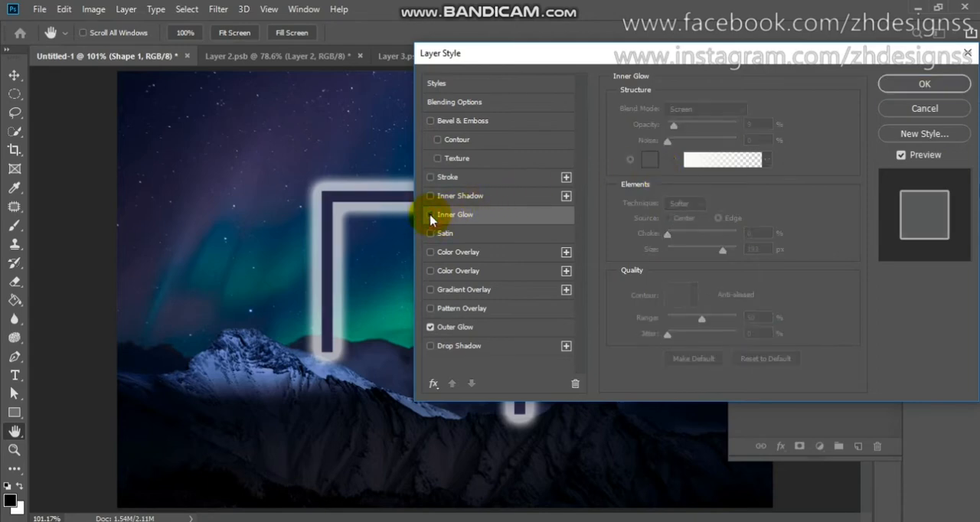
pyautogui.click(430, 215)
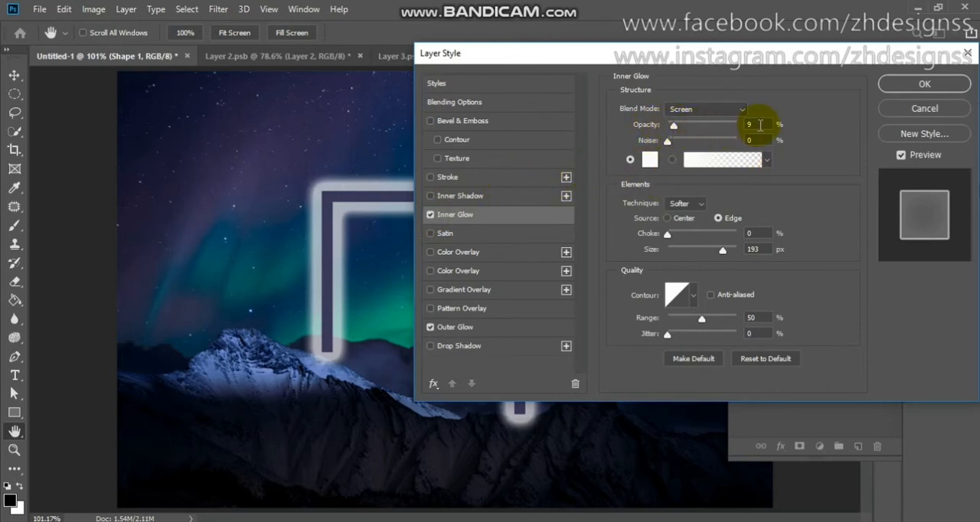
pyautogui.moveTo(672, 127)
pyautogui.mouseDown()
pyautogui.moveTo(700, 128)
pyautogui.moveTo(677, 134)
pyautogui.mouseUp()
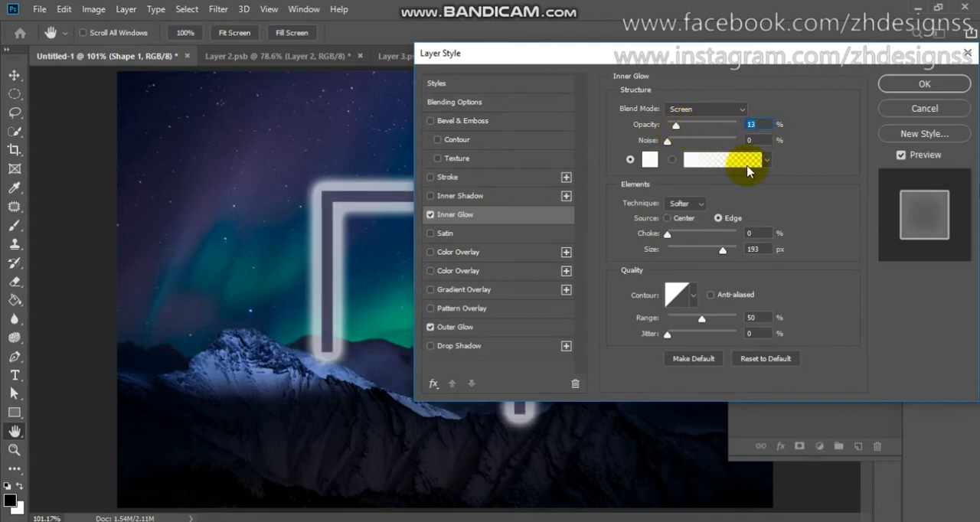
pyautogui.click(921, 86)
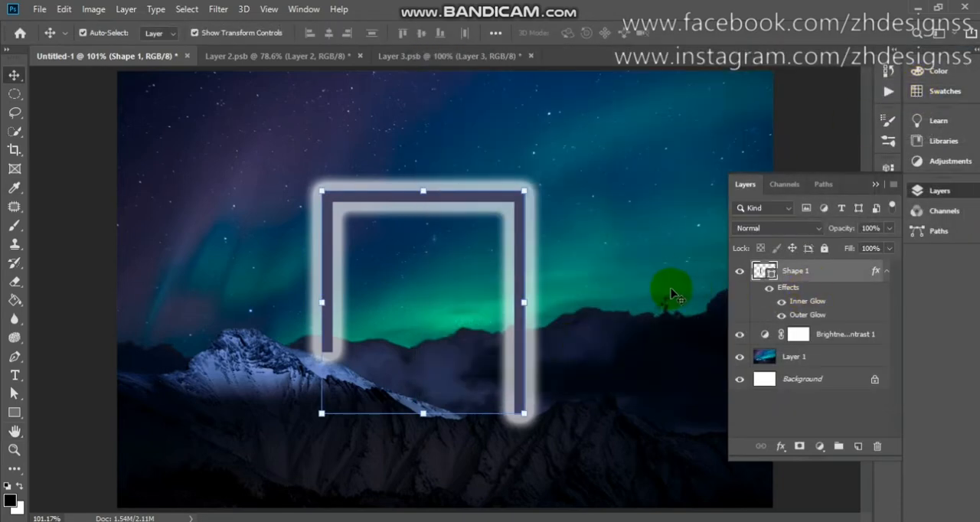
# Duplicate the glowing frame shape and scale the copy to about 56% inside the original frame.
pyautogui.rightClick(842, 270)
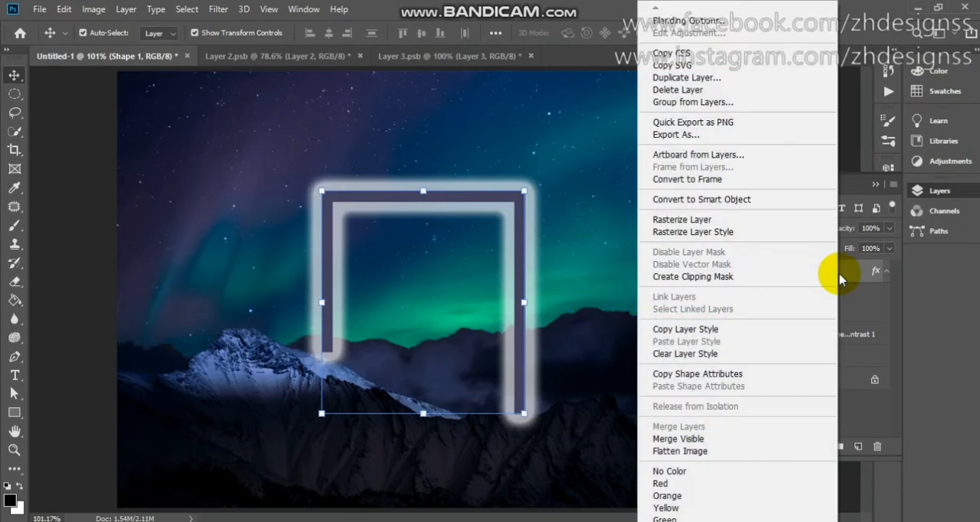
pyautogui.click(685, 79)
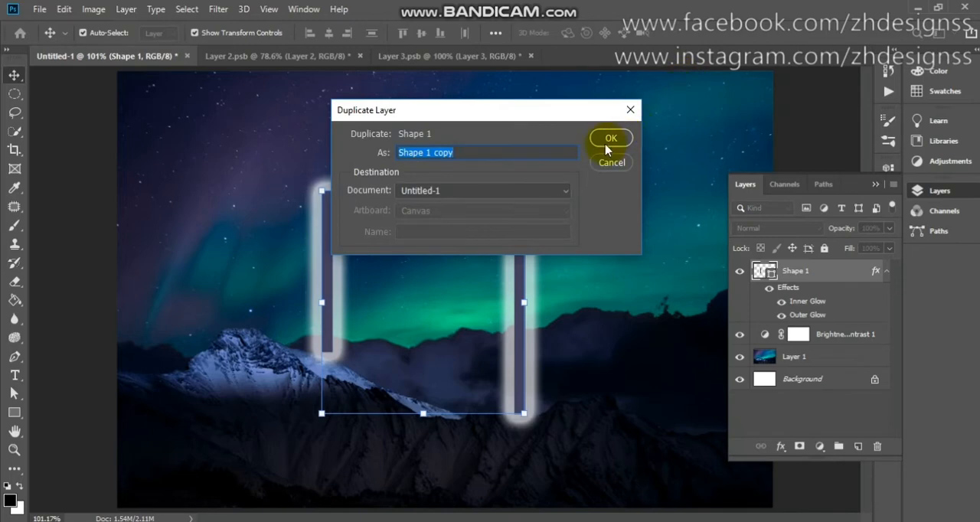
pyautogui.click(607, 140)
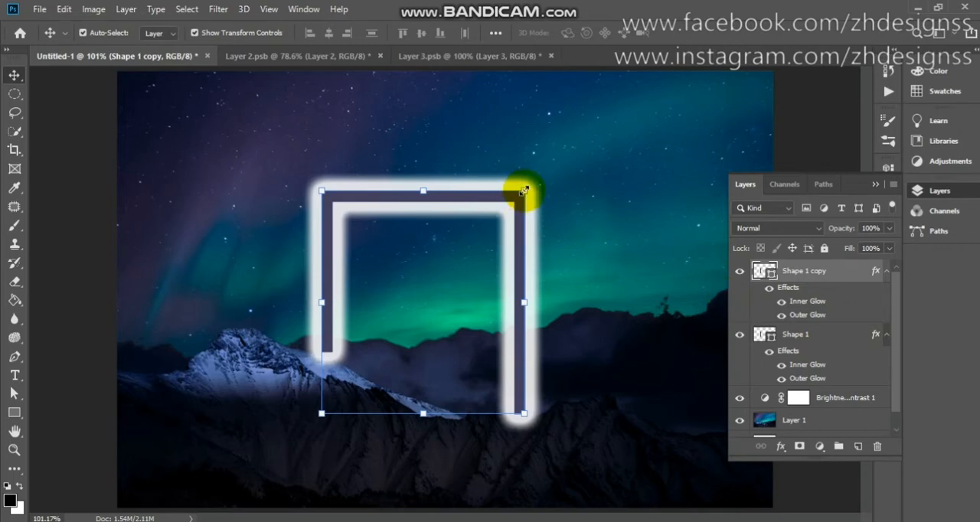
pyautogui.moveTo(523, 190); pyautogui.dragTo(444, 260)
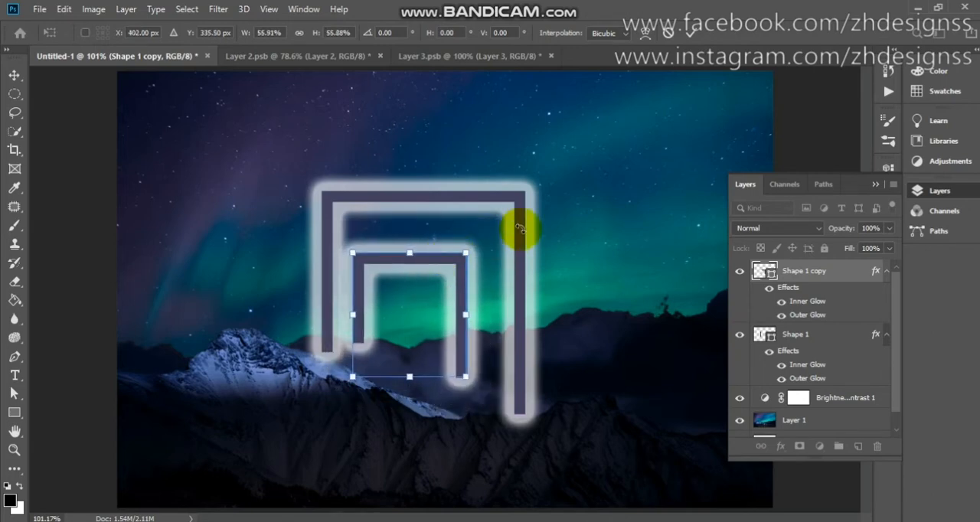
pyautogui.click(690, 33)
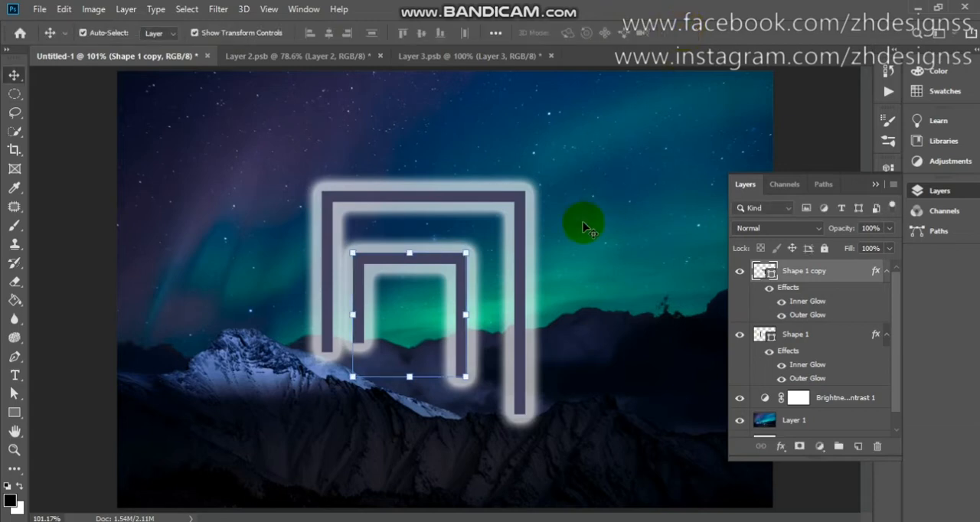
# Enlarge the original outer frame to about 136% width and 124% height around the smaller copy.
pyautogui.click(524, 218)
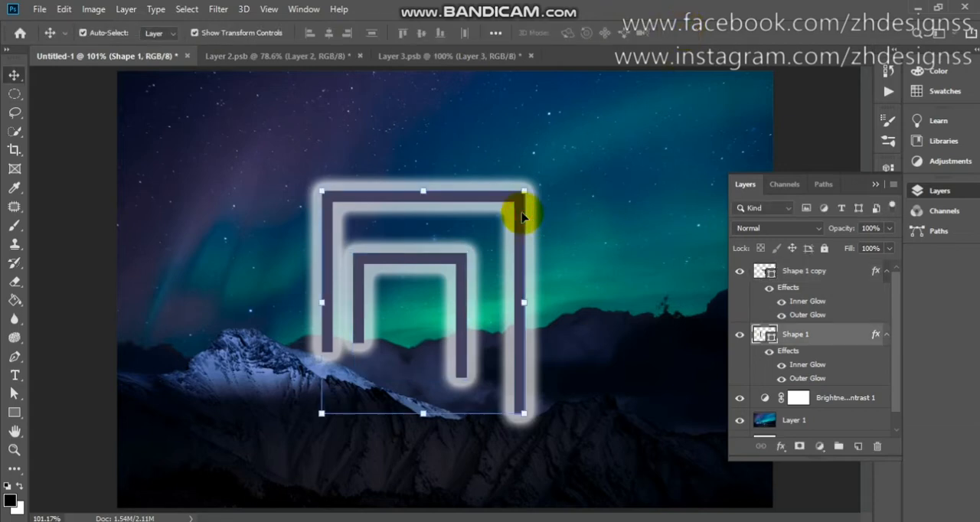
pyautogui.moveTo(531, 187); pyautogui.dragTo(580, 146)
pyautogui.moveTo(564, 201)
pyautogui.mouseDown()
pyautogui.moveTo(564, 179)
pyautogui.moveTo(559, 192)
pyautogui.mouseUp()
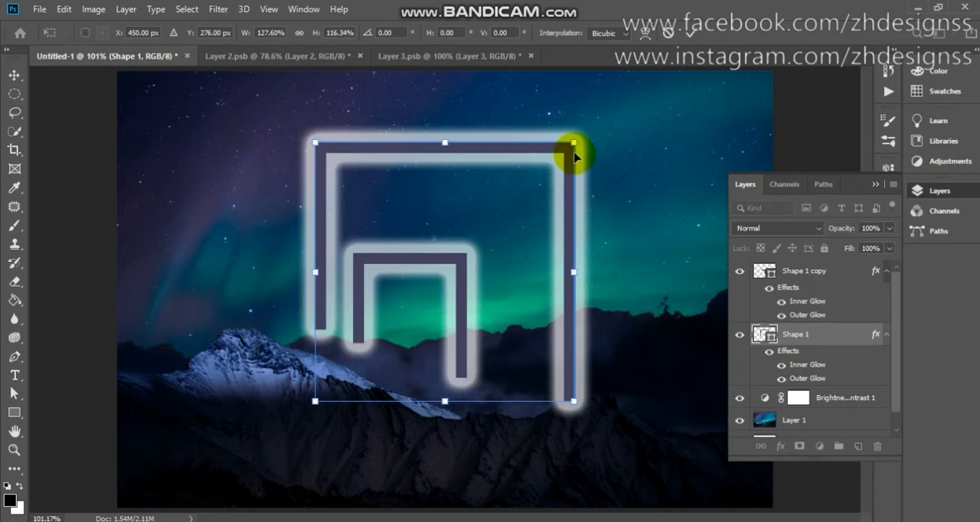
pyautogui.moveTo(574, 143); pyautogui.dragTo(593, 130)
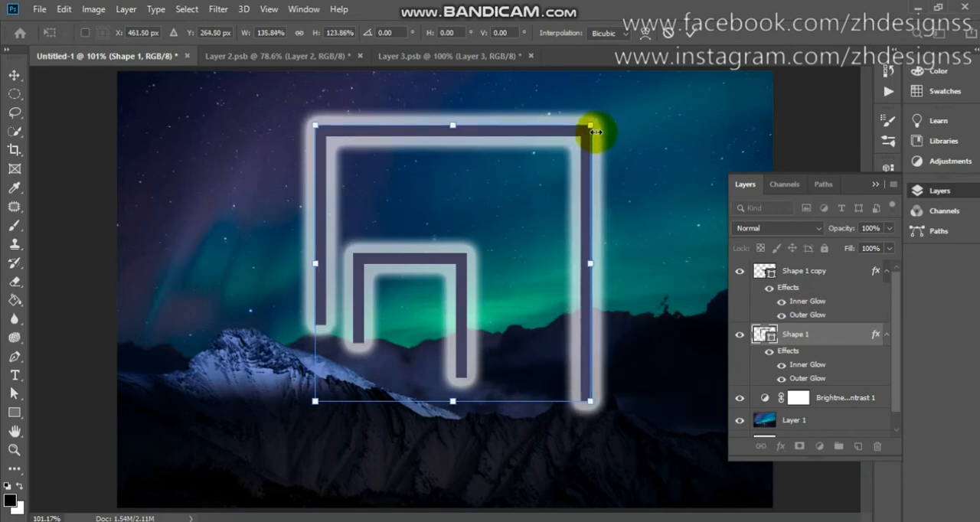
pyautogui.click(690, 35)
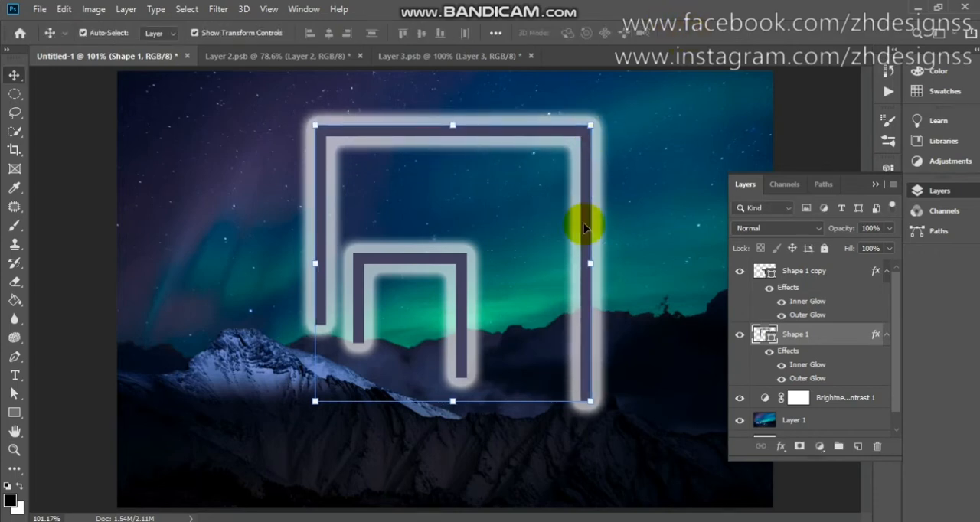
# Enlarge the inner frame to about 162% width and 150% height, centre it in the outer frame, and nudge the outer frame down slightly.
pyautogui.click(465, 344)
pyautogui.moveTo(466, 252); pyautogui.dragTo(501, 193)
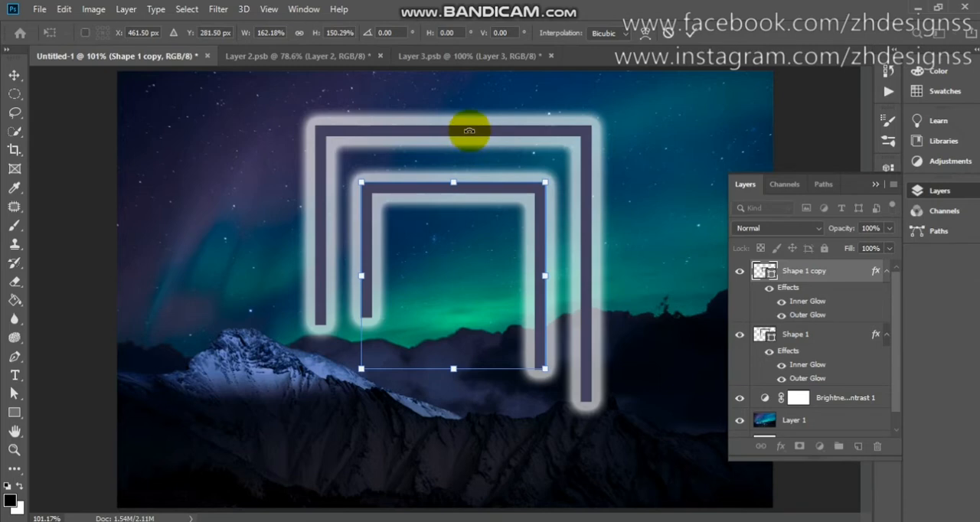
pyautogui.click(690, 36)
pyautogui.moveTo(526, 136); pyautogui.dragTo(526, 143)
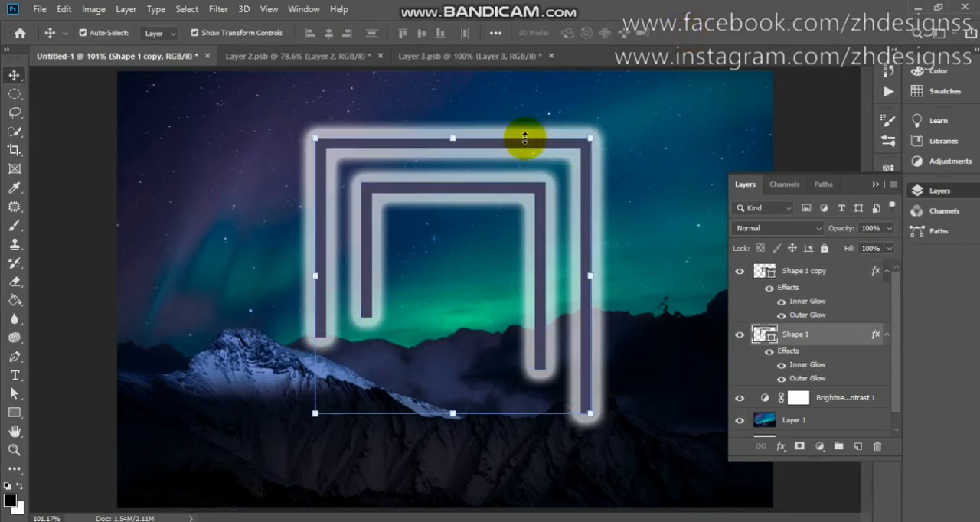
pyautogui.click(535, 285)
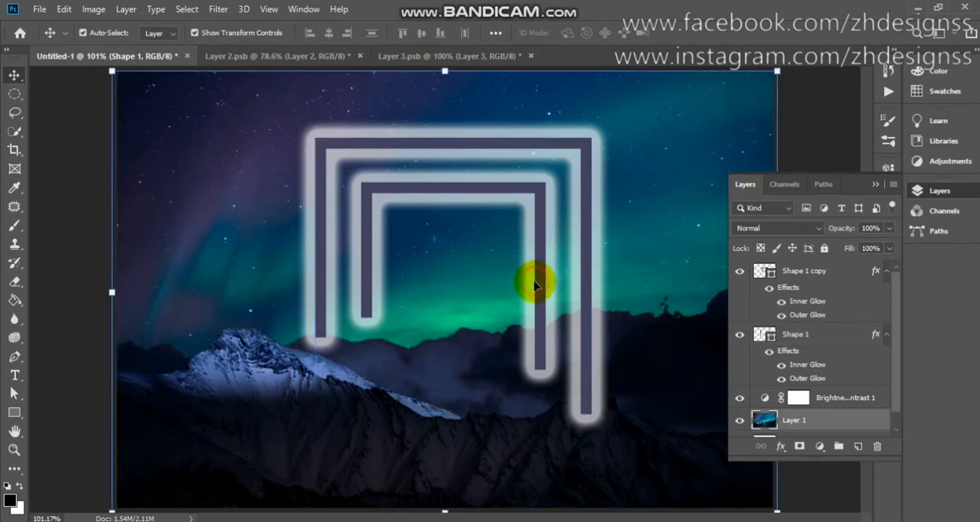
# Duplicate the inner frame and scale the copy to about 51% width and 56% height, centred as a third nested frame.
pyautogui.click(835, 277)
pyautogui.rightClick(828, 274)
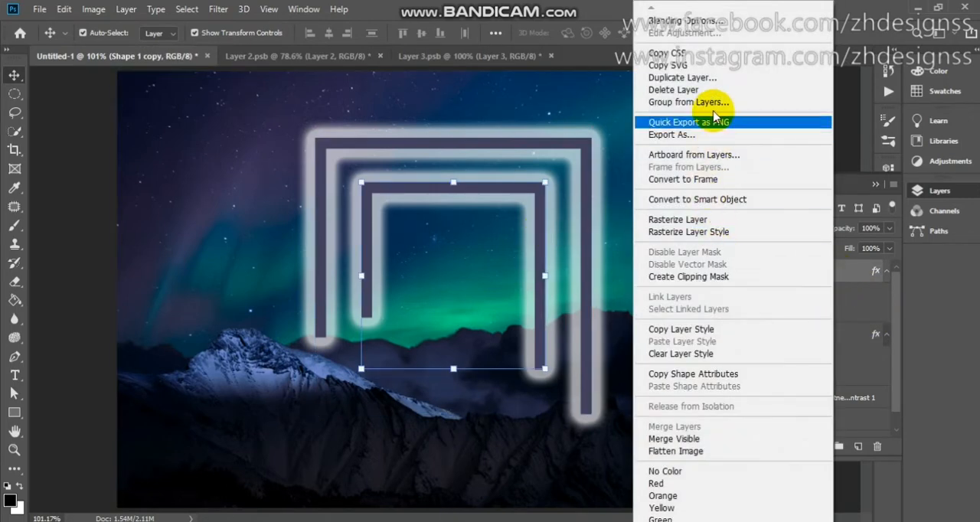
pyautogui.click(705, 77)
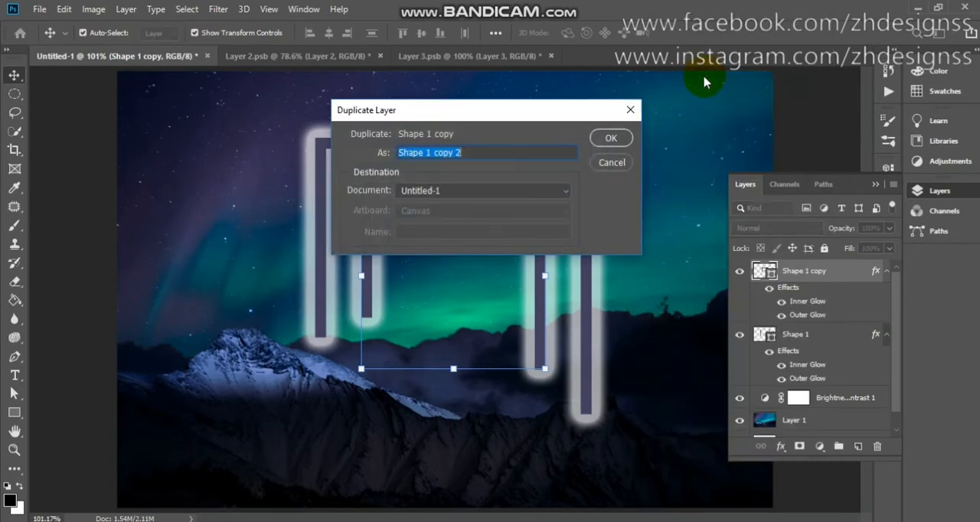
pyautogui.click(615, 138)
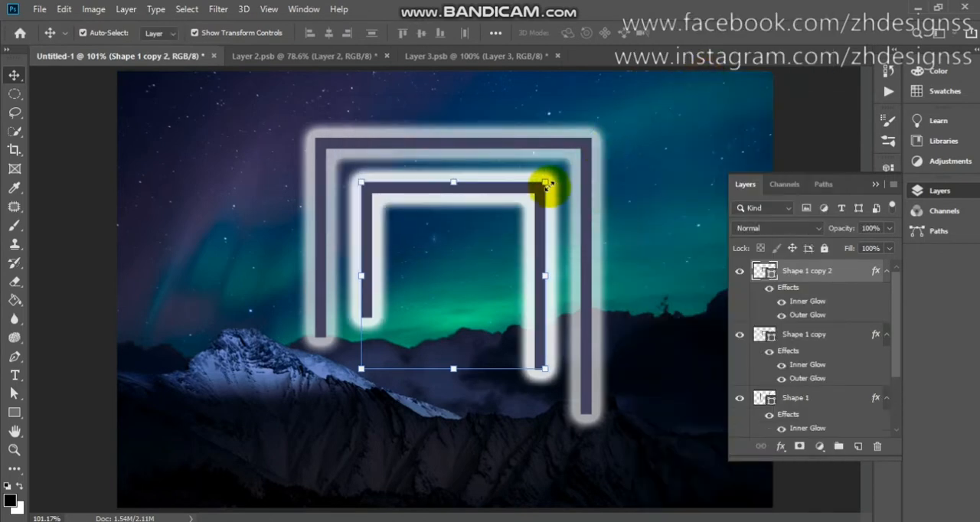
pyautogui.moveTo(545, 183); pyautogui.dragTo(477, 247)
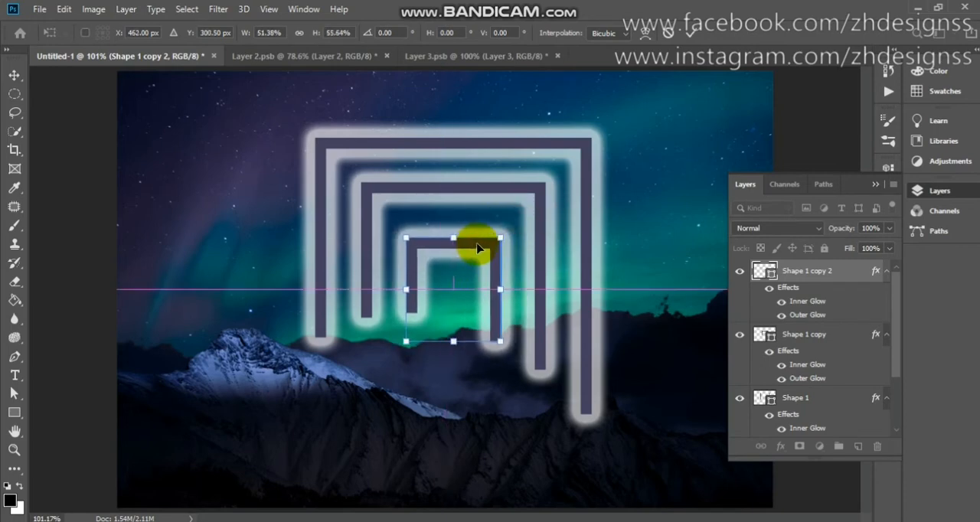
pyautogui.click(691, 36)
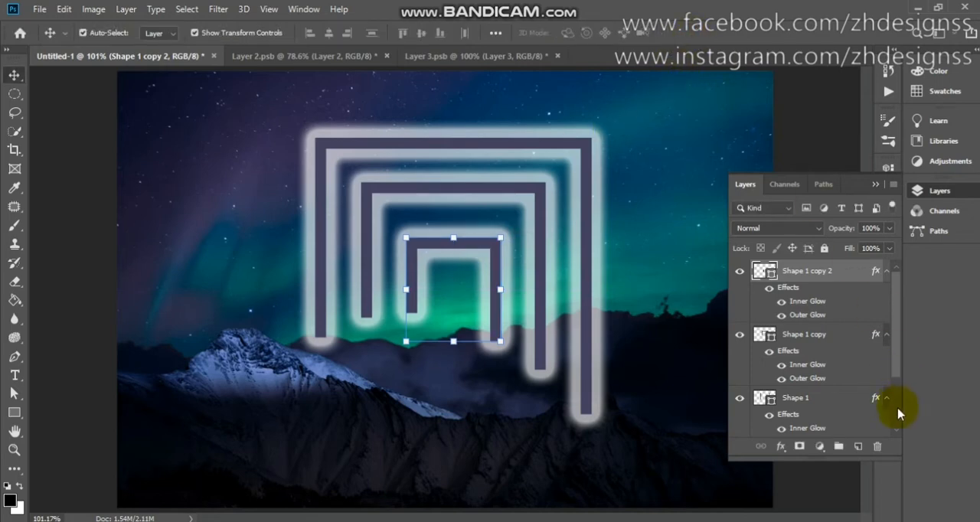
# Duplicate the aurora landscape layer and move the copy above all the frame shapes in the layer stack.
pyautogui.scroll(-3, 900, 413)
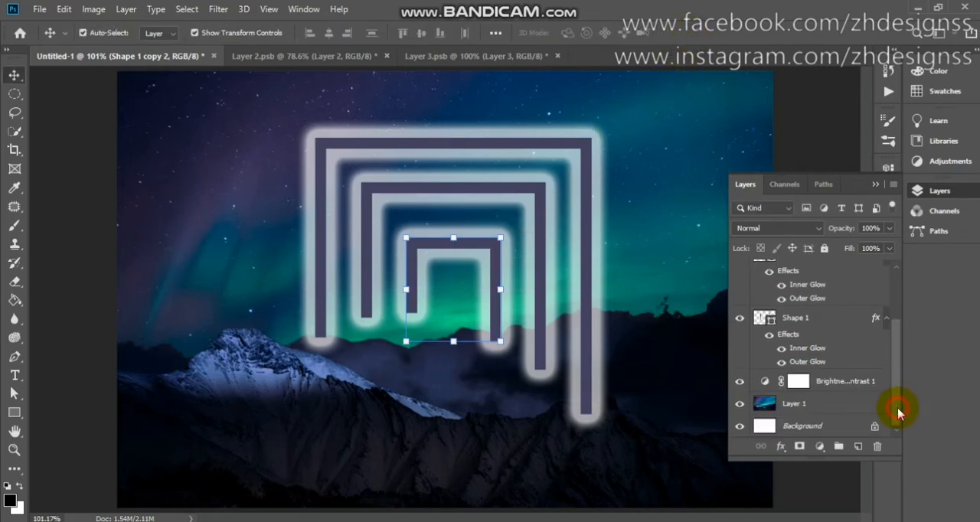
pyautogui.click(807, 410)
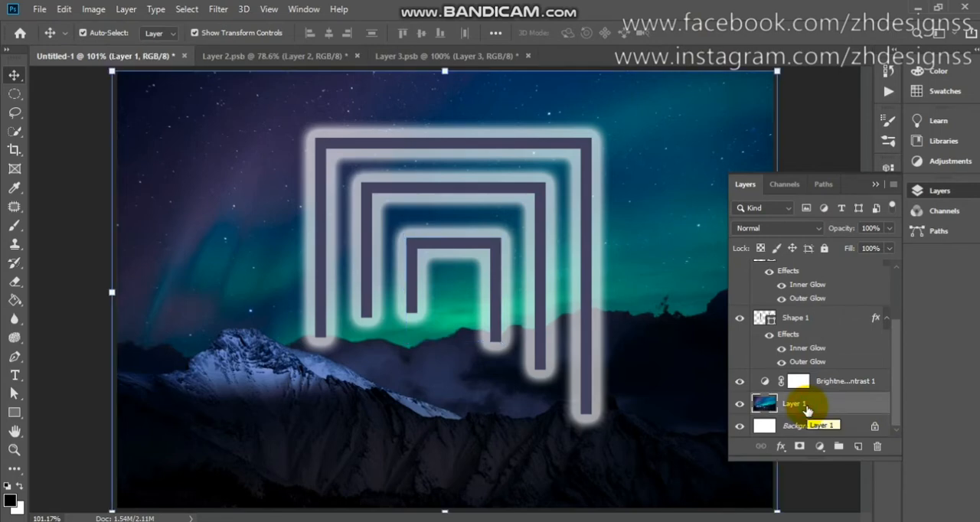
pyautogui.hotkey('ctrl', 'j')
pyautogui.moveTo(807, 410); pyautogui.dragTo(810, 255)
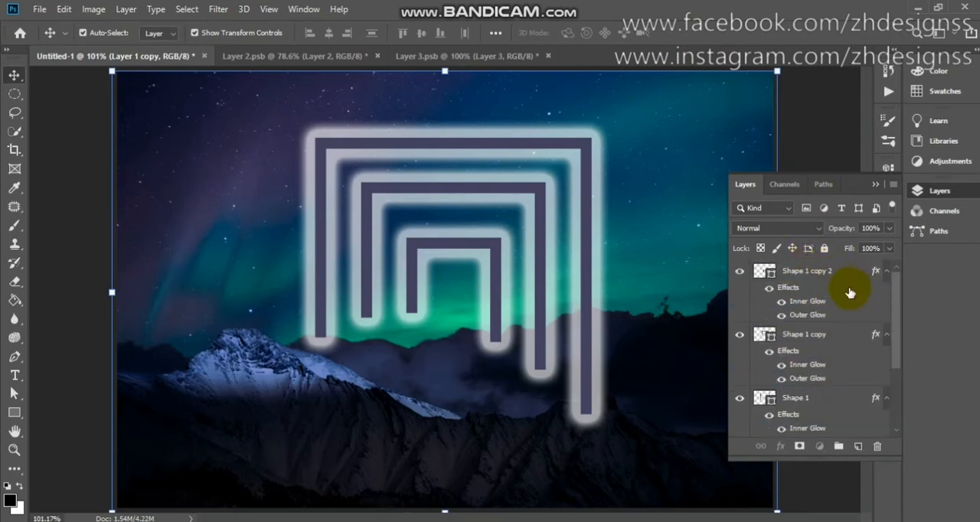
pyautogui.click(899, 406)
pyautogui.moveTo(870, 389); pyautogui.dragTo(851, 283)
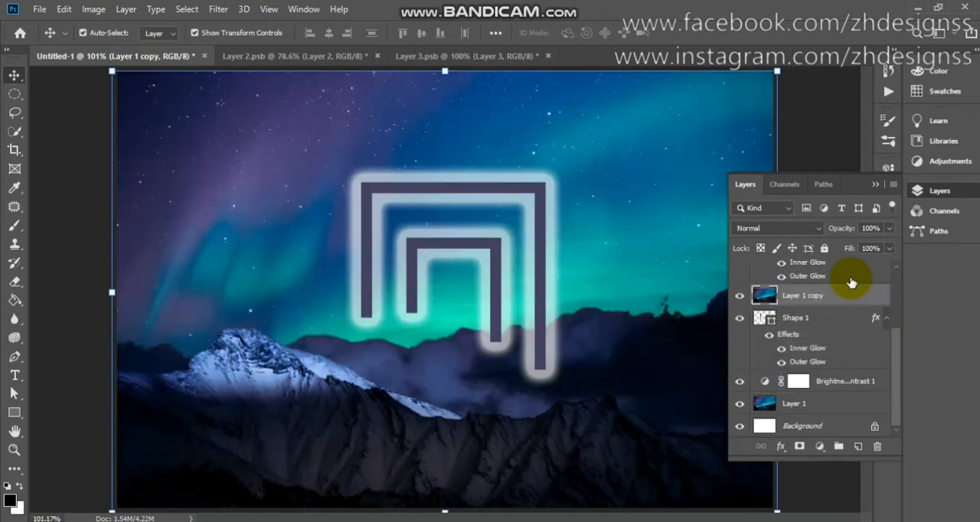
pyautogui.click(894, 300)
pyautogui.moveTo(855, 401); pyautogui.dragTo(860, 274)
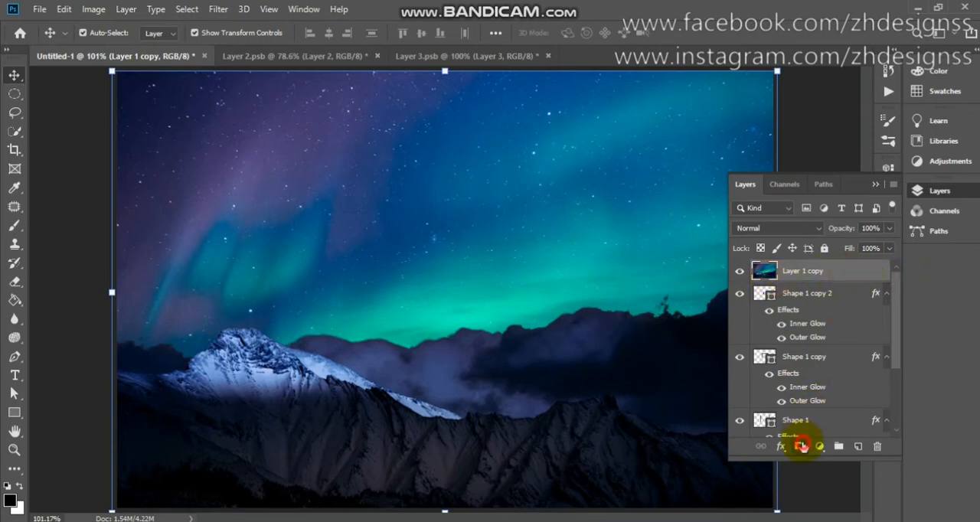
# Add a layer mask inverted to black on the landscape copy and brush white over the lower end of the outer frame's right leg.
pyautogui.click(801, 447)
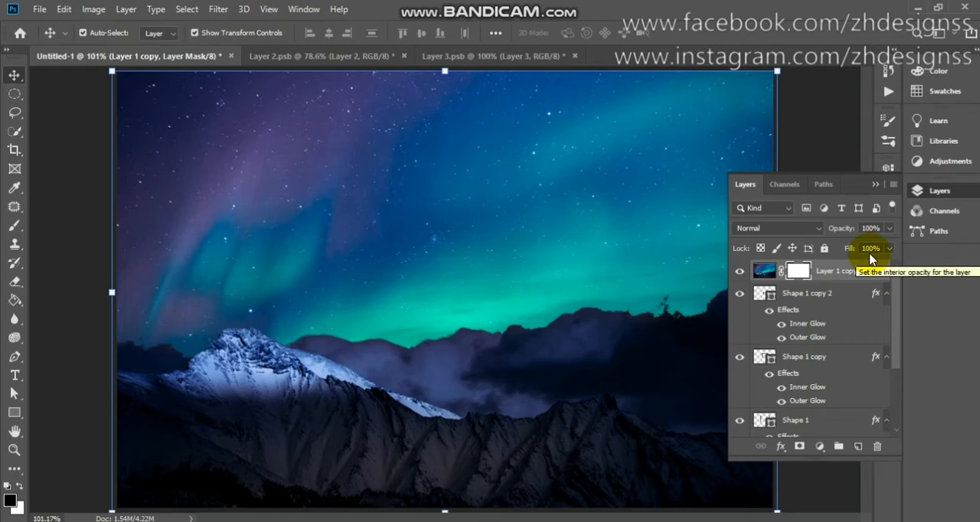
pyautogui.hotkey('ctrl', 'i')
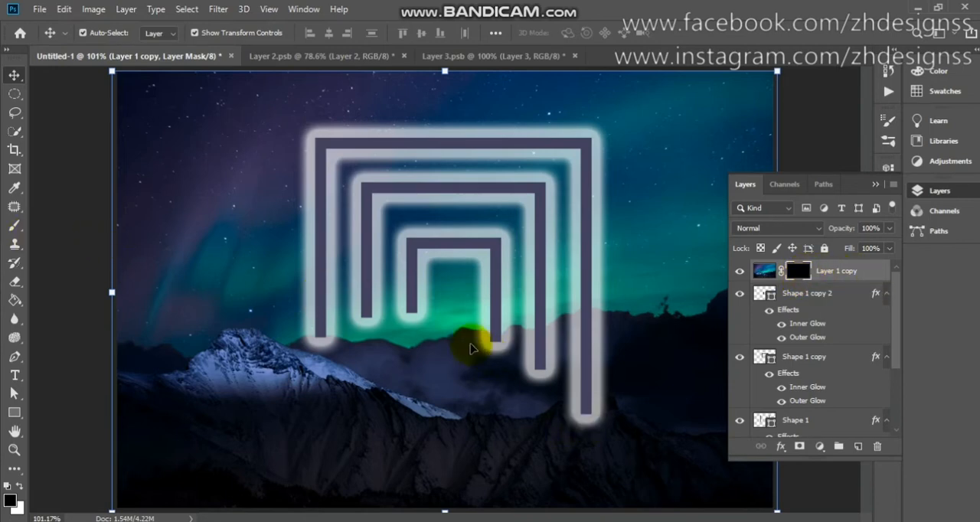
pyautogui.click(14, 225)
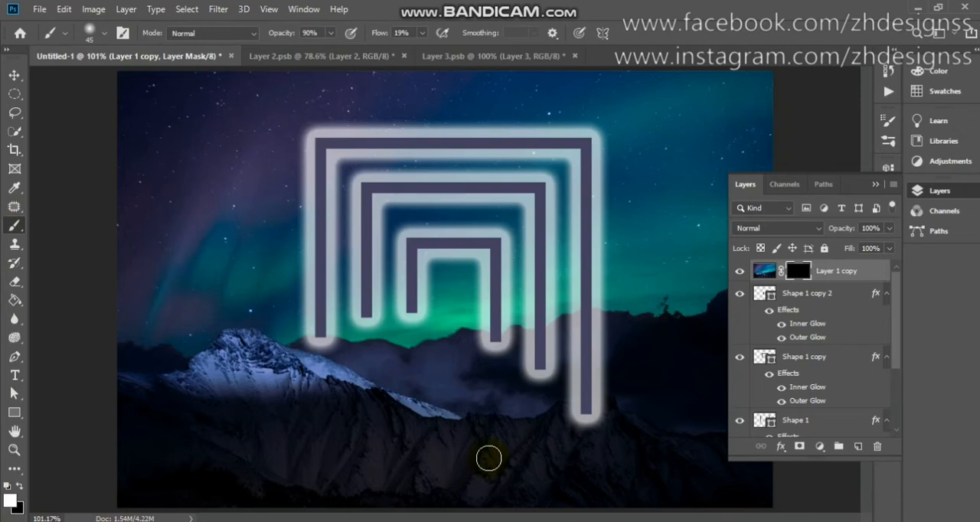
pyautogui.moveTo(585, 437)
pyautogui.mouseDown()
pyautogui.moveTo(590, 411)
pyautogui.moveTo(595, 421)
pyautogui.moveTo(573, 420)
pyautogui.moveTo(602, 422)
pyautogui.moveTo(572, 426)
pyautogui.mouseUp()
# Set the brush to 100% opacity and 28% flow, and paint the mask white to blend the frame leg ends into the mountains and clouds.
pyautogui.click(330, 34)
pyautogui.moveTo(332, 49); pyautogui.dragTo(371, 46)
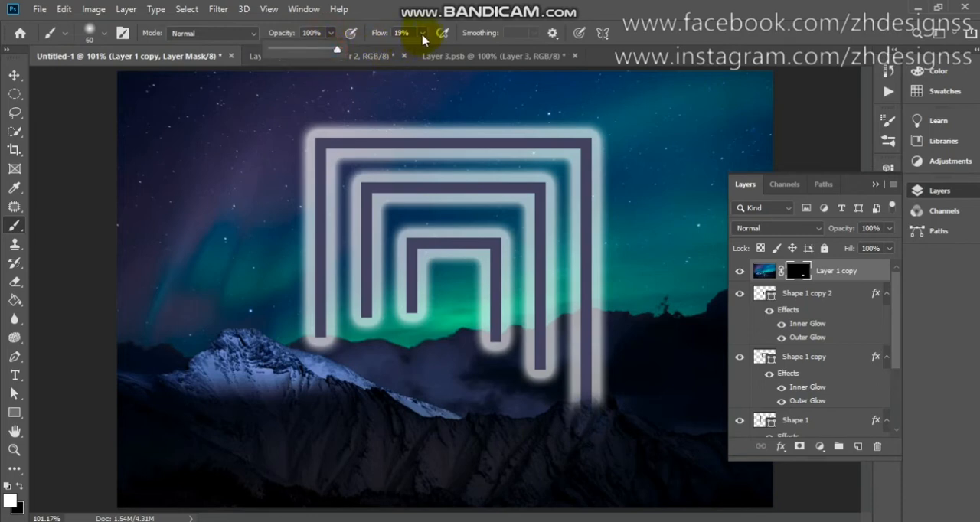
pyautogui.click(422, 35)
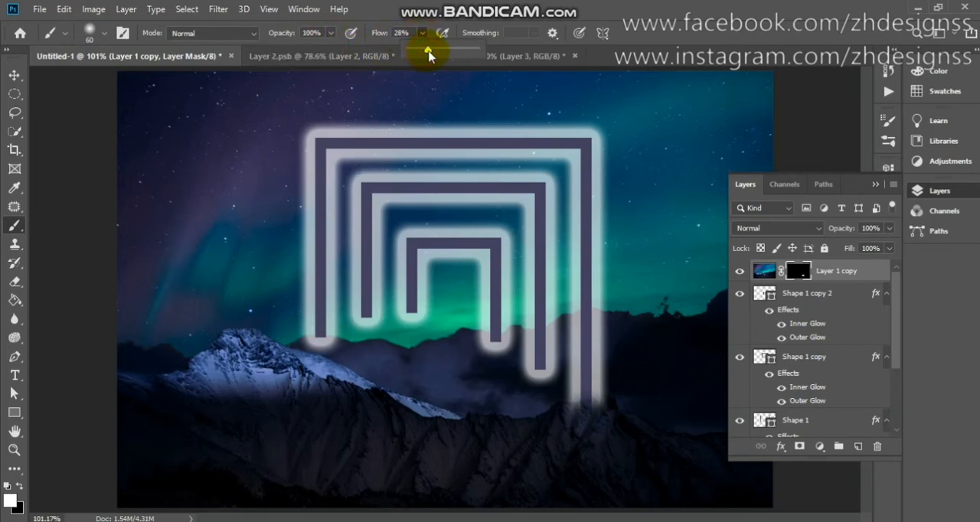
pyautogui.click(585, 416)
pyautogui.moveTo(589, 416)
pyautogui.mouseDown()
pyautogui.moveTo(607, 402)
pyautogui.moveTo(547, 393)
pyautogui.moveTo(541, 373)
pyautogui.moveTo(541, 382)
pyautogui.moveTo(544, 376)
pyautogui.moveTo(531, 378)
pyautogui.moveTo(488, 347)
pyautogui.moveTo(490, 361)
pyautogui.moveTo(497, 345)
pyautogui.moveTo(488, 354)
pyautogui.mouseUp()
pyautogui.moveTo(420, 321)
pyautogui.mouseDown()
pyautogui.moveTo(426, 328)
pyautogui.moveTo(411, 328)
pyautogui.moveTo(414, 317)
pyautogui.moveTo(376, 329)
pyautogui.moveTo(363, 322)
pyautogui.moveTo(331, 356)
pyautogui.moveTo(317, 340)
pyautogui.moveTo(347, 350)
pyautogui.mouseUp()
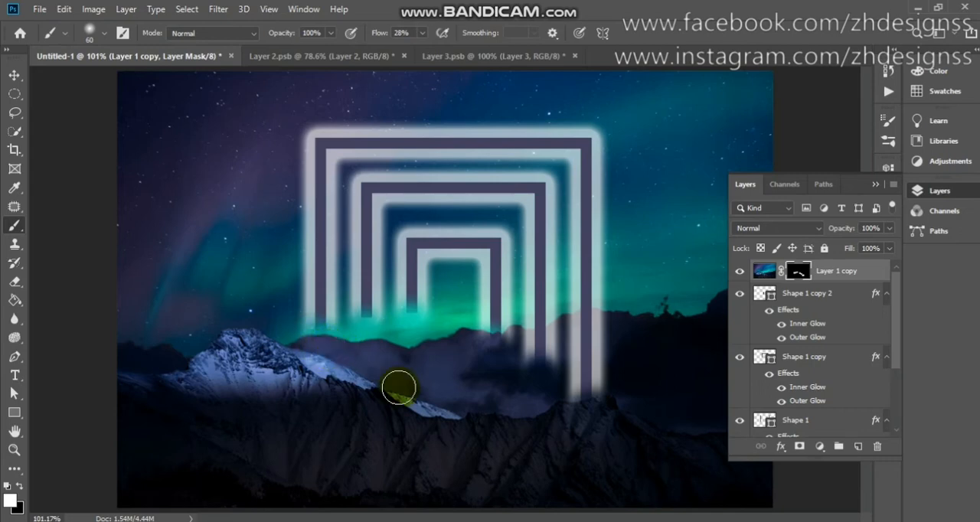
pyautogui.click(739, 278)
pyautogui.click(739, 274)
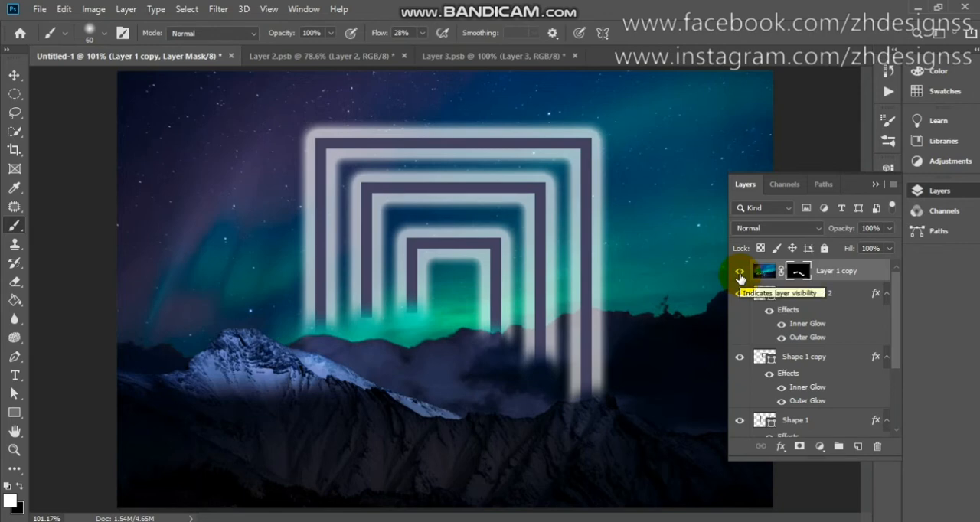
# In the skateboarder photo, select the jumping skater with Select Subject and subtract the stray area beside his front shoe with Quick Selection.
pyautogui.click(326, 57)
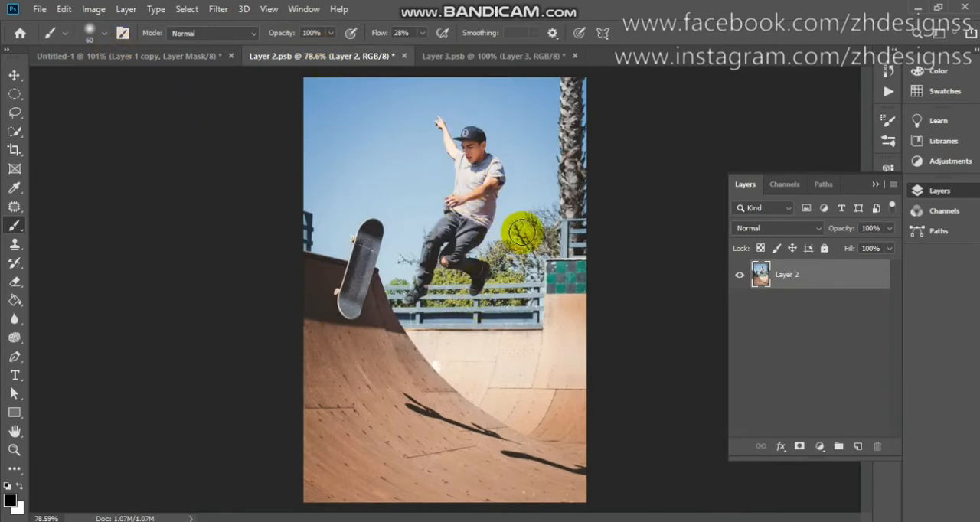
pyautogui.click(14, 134)
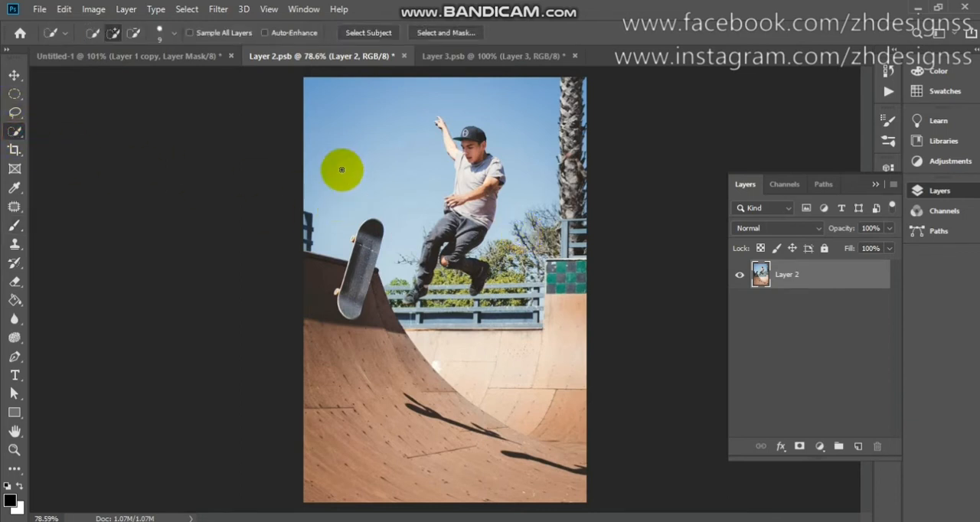
pyautogui.click(378, 36)
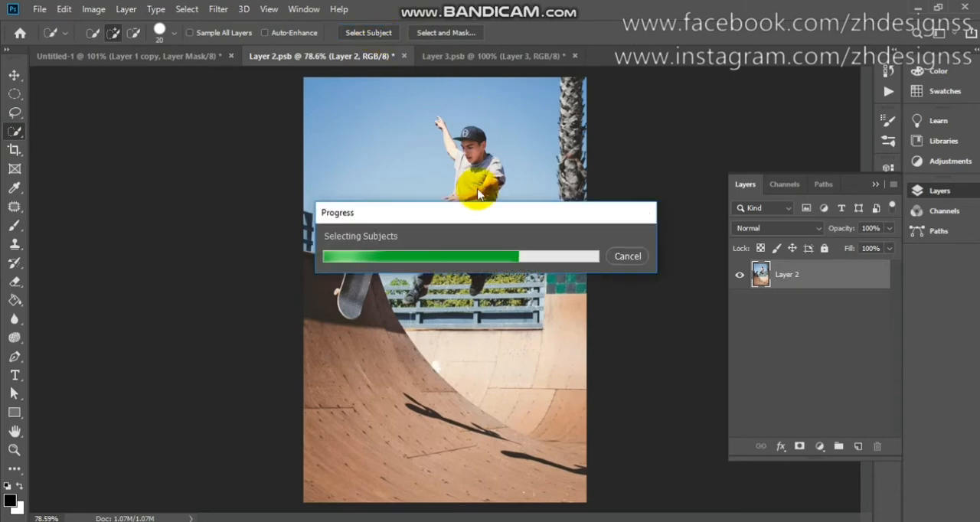
pyautogui.scroll(5, 462, 220)
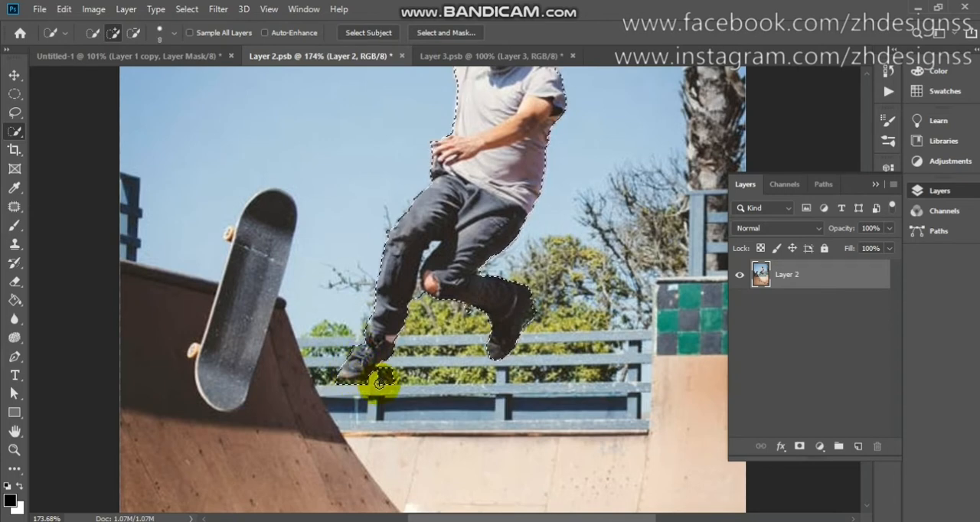
pyautogui.press('alt')
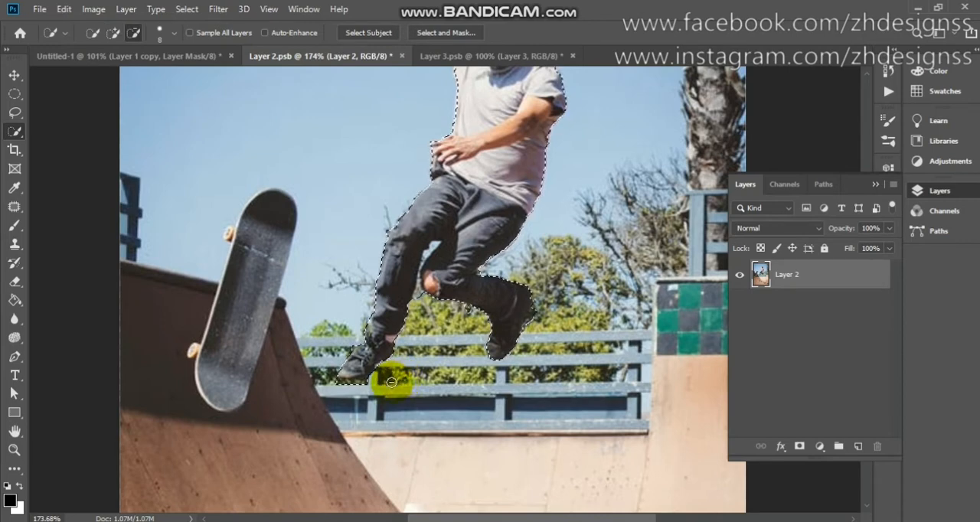
pyautogui.press('alt')
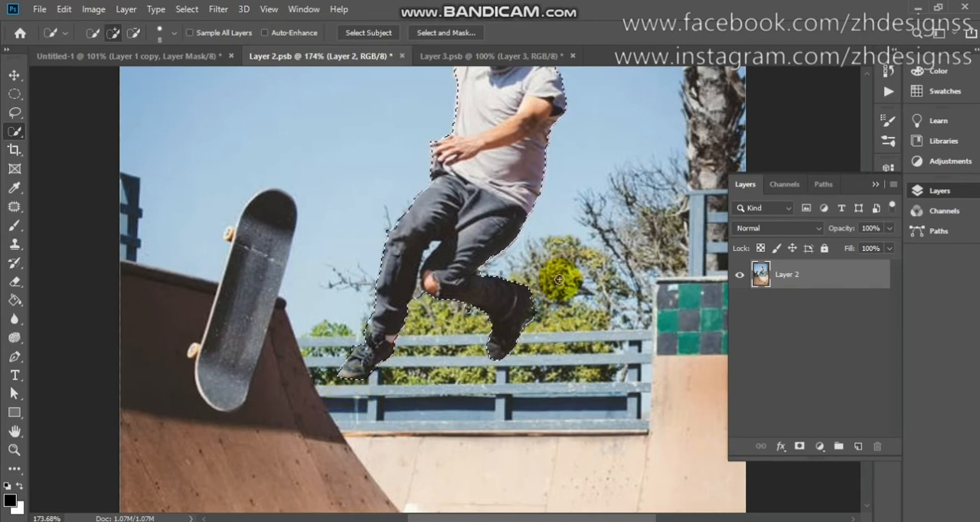
# Reduce the Quick Selection brush to size 3 and subtract the background between the skater's raised arm and face.
pyautogui.scroll(3, 559, 280)
pyautogui.hscroll(1, 559, 279)
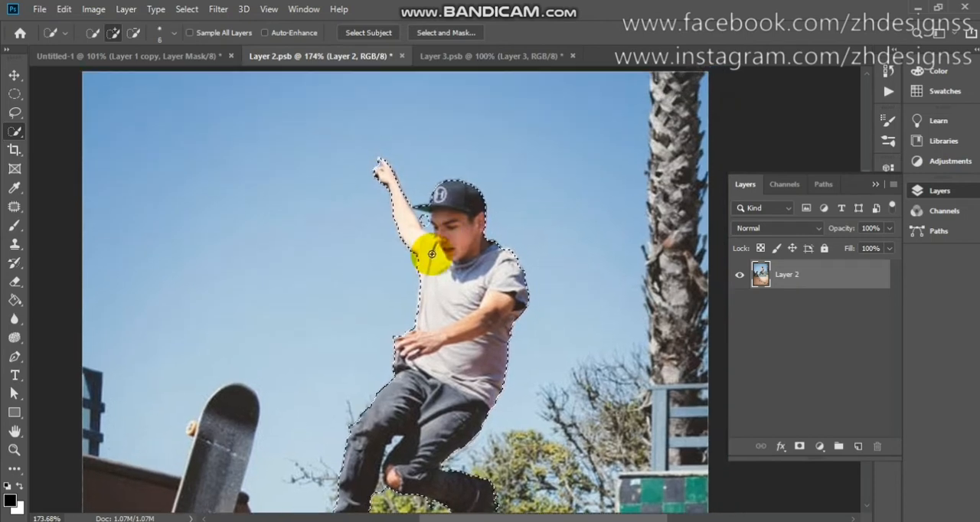
pyautogui.press('[')
pyautogui.press('[')
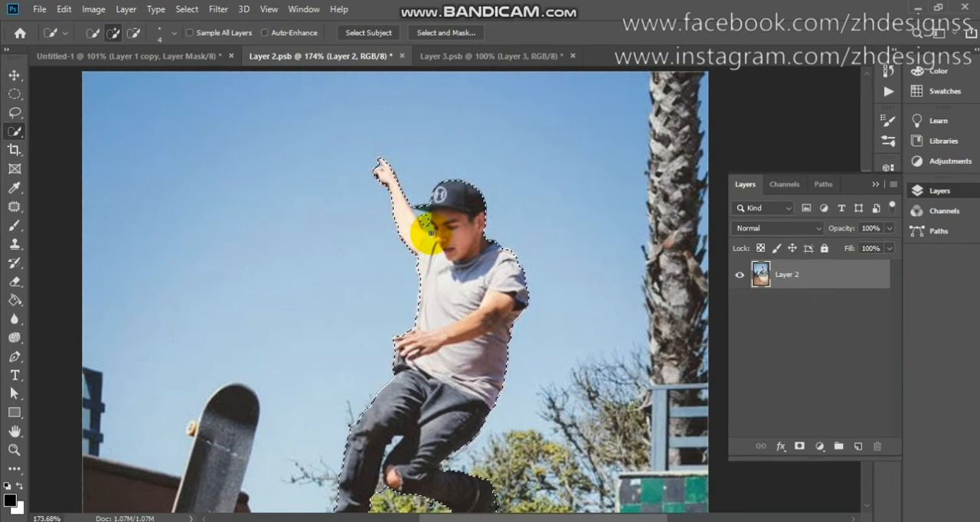
pyautogui.press('[')
pyautogui.press('alt')
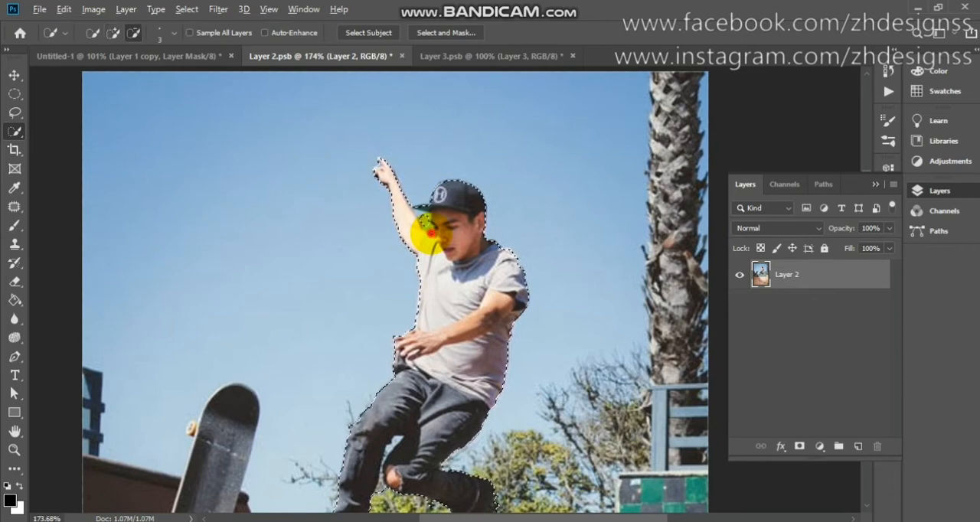
pyautogui.keyDown('alt'); pyautogui.click(427, 231); pyautogui.keyUp('alt')
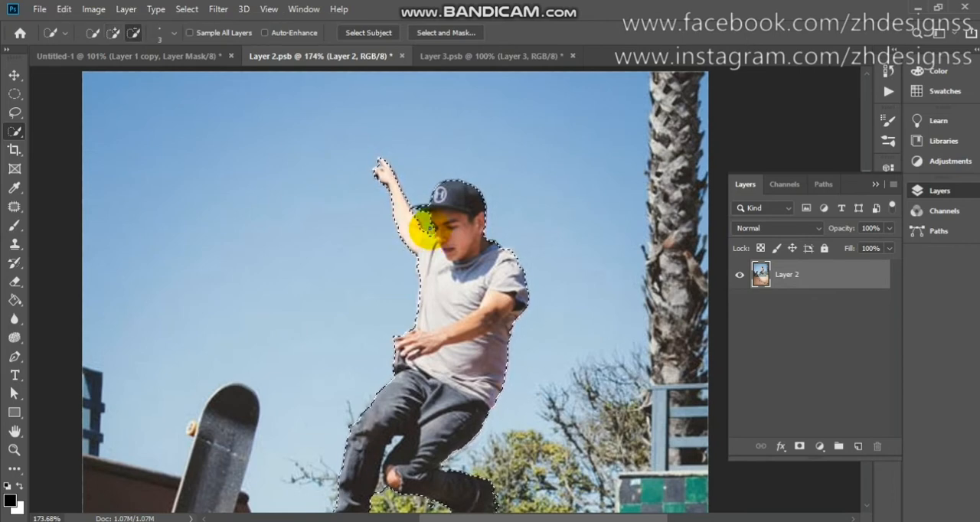
# Subtract the gap between the skater's legs from the selection and add a layer mask that isolates the skater.
pyautogui.scroll(-4, 460, 312)
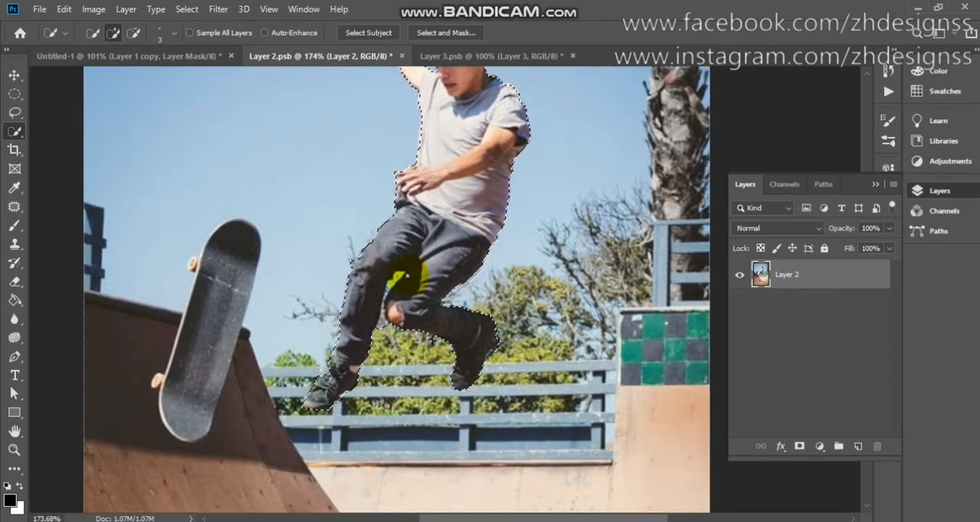
pyautogui.keyDown('alt'); pyautogui.click(395, 286); pyautogui.keyUp('alt')
pyautogui.keyDown('alt'); pyautogui.click(389, 315); pyautogui.keyUp('alt')
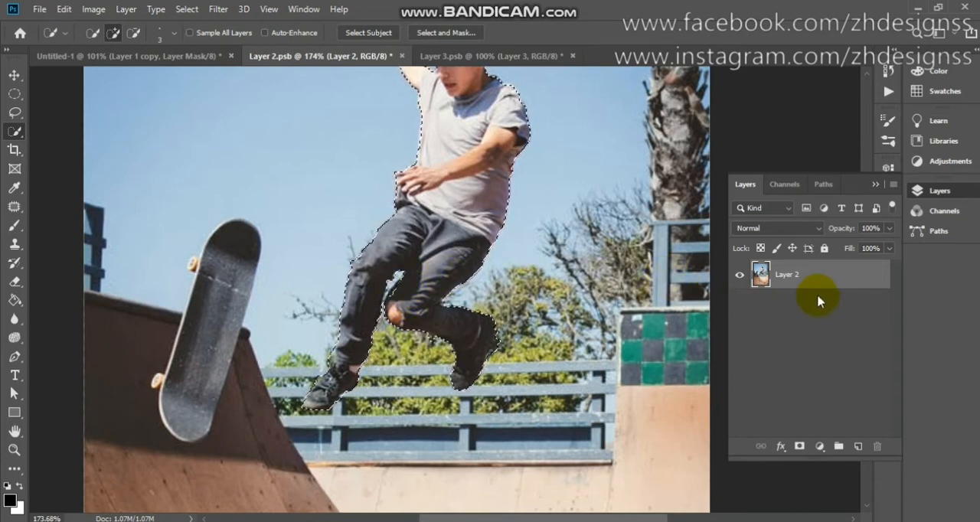
pyautogui.click(801, 448)
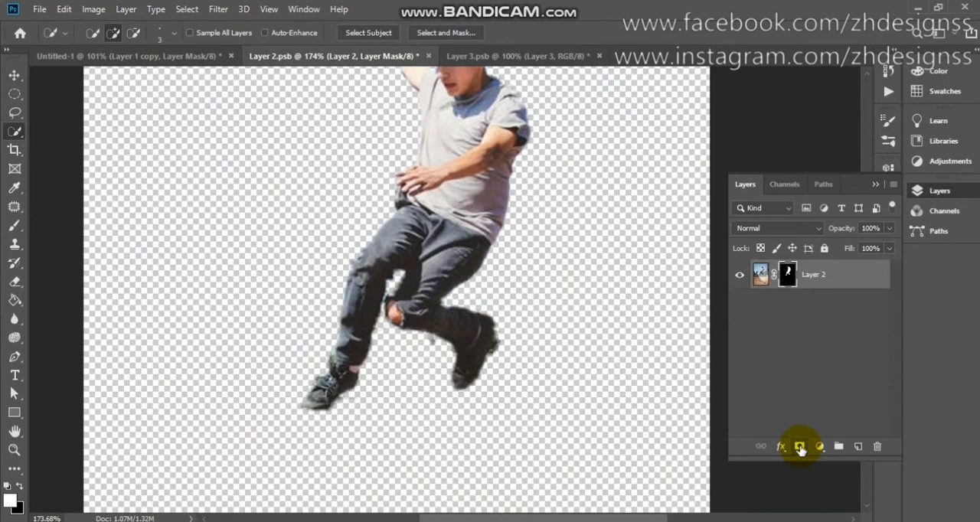
pyautogui.hotkey('ctrl', '0')
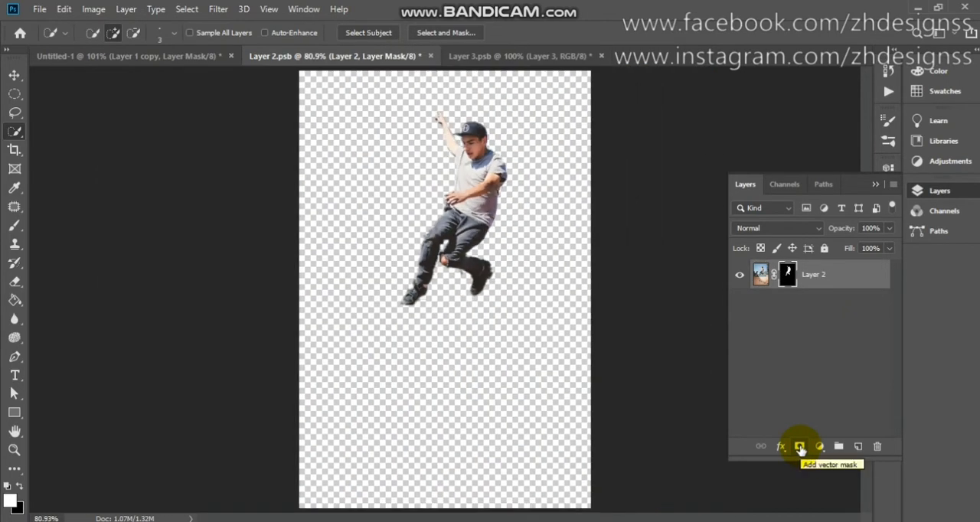
# Copy the masked skater from Layer 2.psb into the Untitled-1 composition, in front of the glowing frames.
pyautogui.click(14, 76)
pyautogui.moveTo(478, 217); pyautogui.dragTo(196, 116)
pyautogui.moveTo(158, 51); pyautogui.dragTo(479, 314)
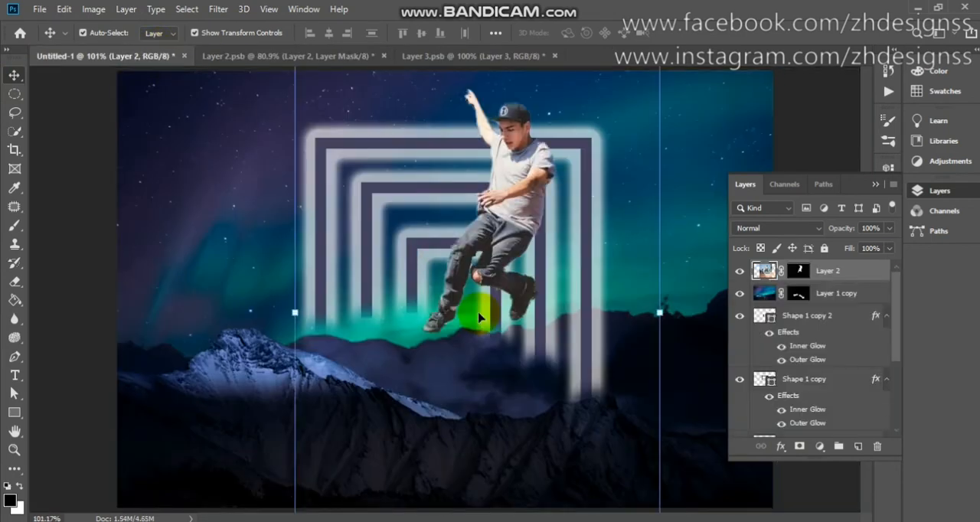
# Scale the skater to 69.60% and place him on the mountain ridge in front of the innermost frame.
pyautogui.moveTo(296, 313); pyautogui.dragTo(406, 320)
pyautogui.moveTo(559, 324); pyautogui.dragTo(462, 410)
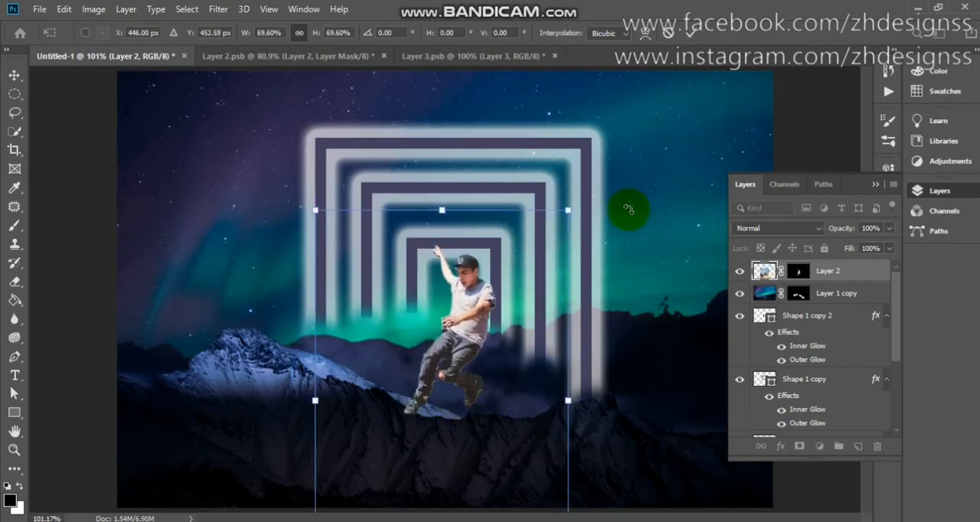
pyautogui.click(692, 36)
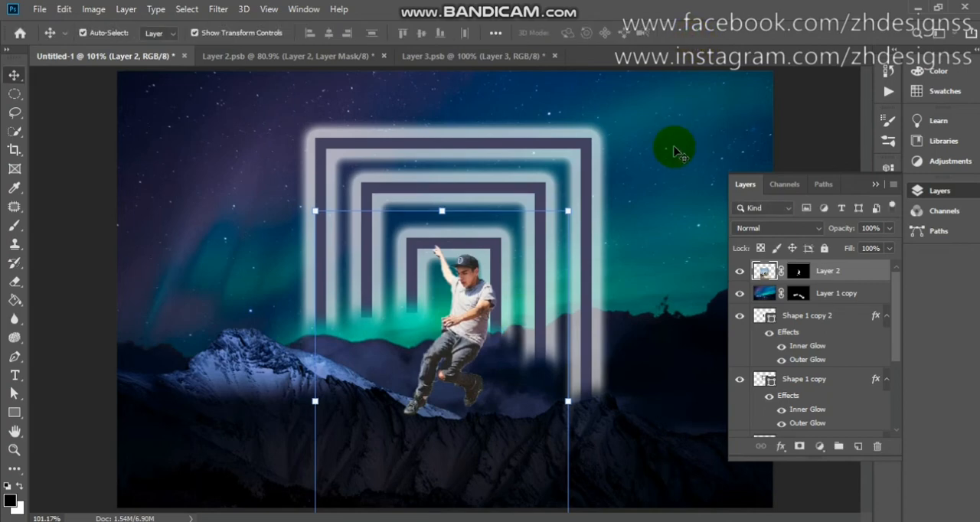
pyautogui.scroll(-2, 677, 153)
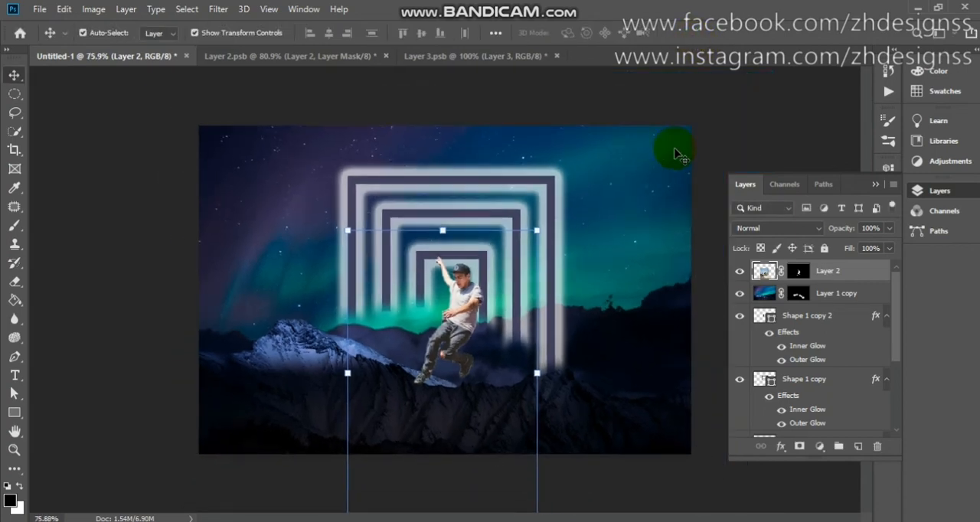
pyautogui.click(781, 275)
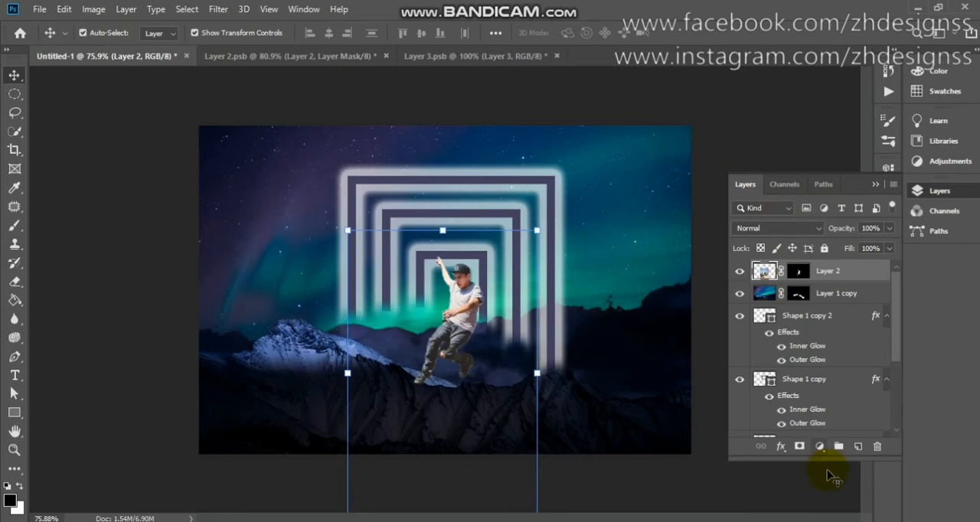
pyautogui.click(667, 311)
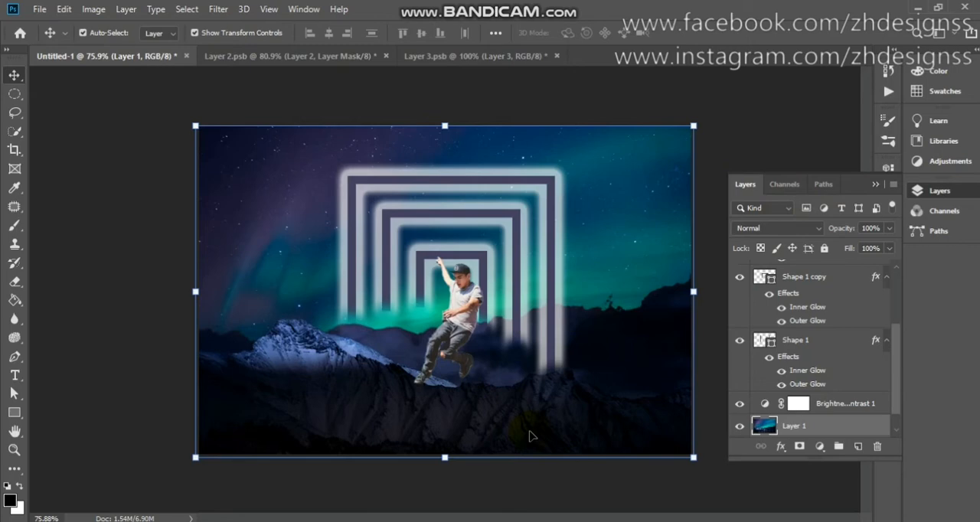
pyautogui.click(898, 289)
pyautogui.click(818, 271)
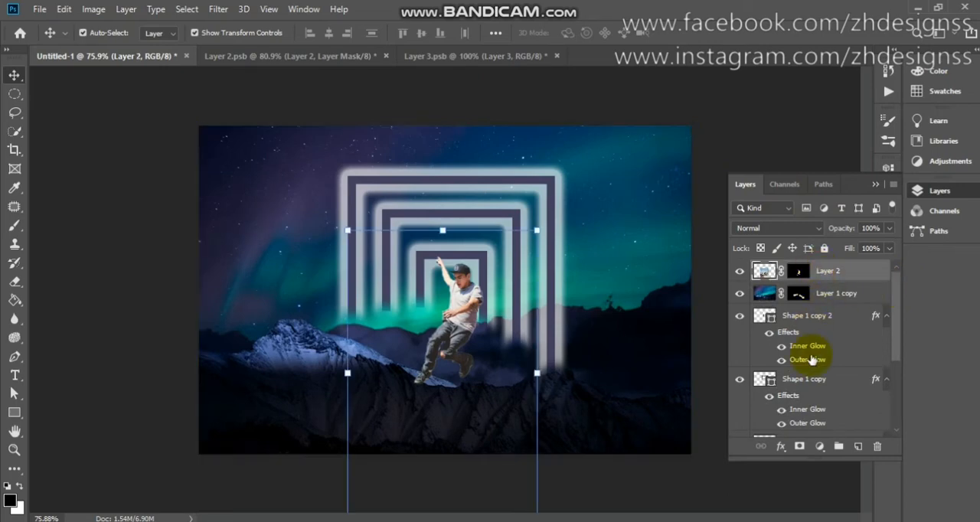
pyautogui.click(820, 447)
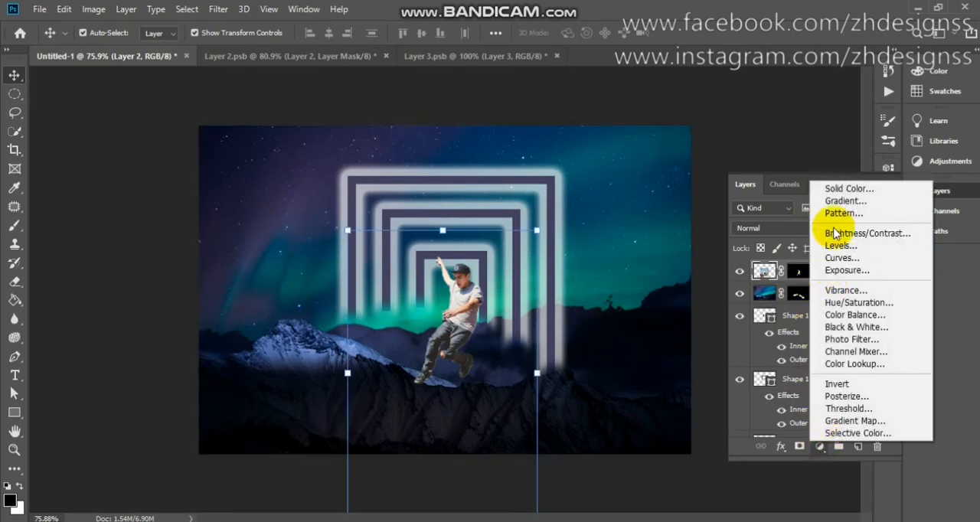
pyautogui.click(831, 232)
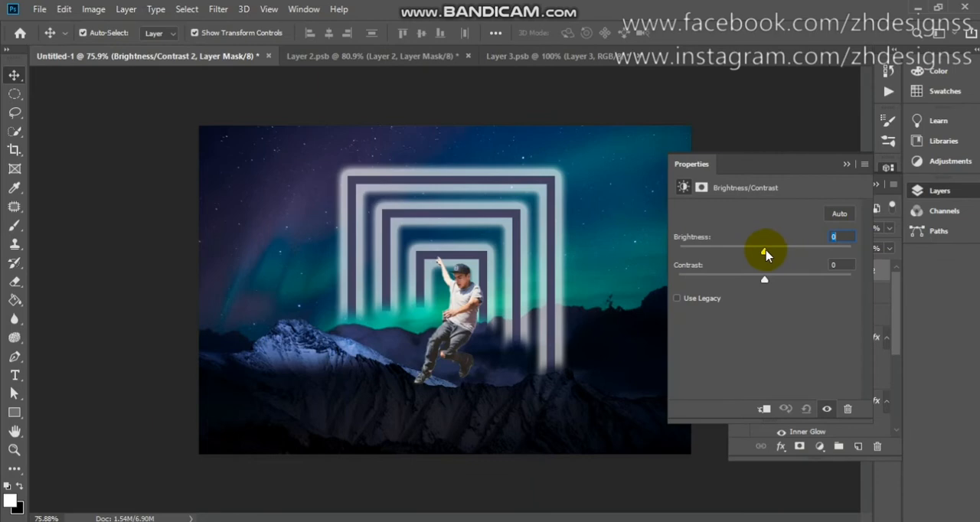
pyautogui.click(846, 165)
pyautogui.press('Delete')
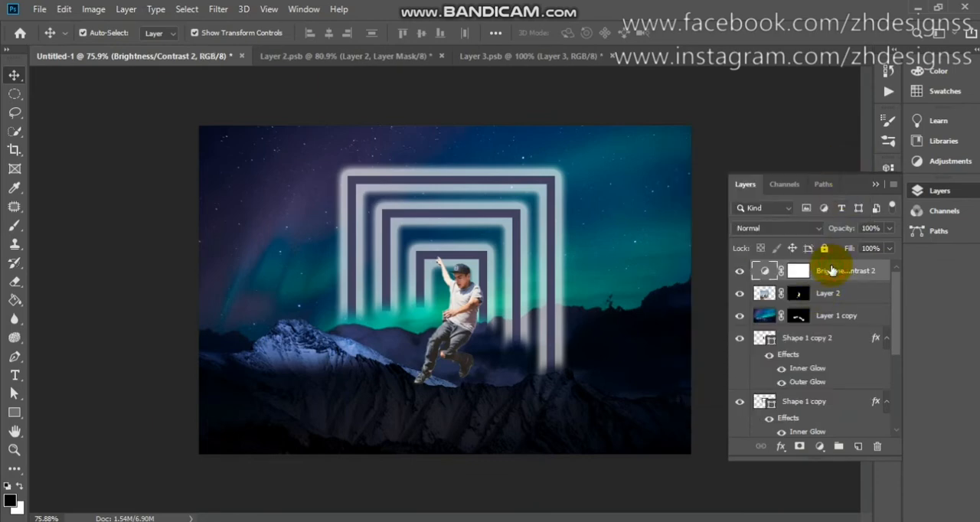
# Add a Curves adjustment layer above the skater, clip it to the skater layer and open its curve settings.
pyautogui.click(820, 447)
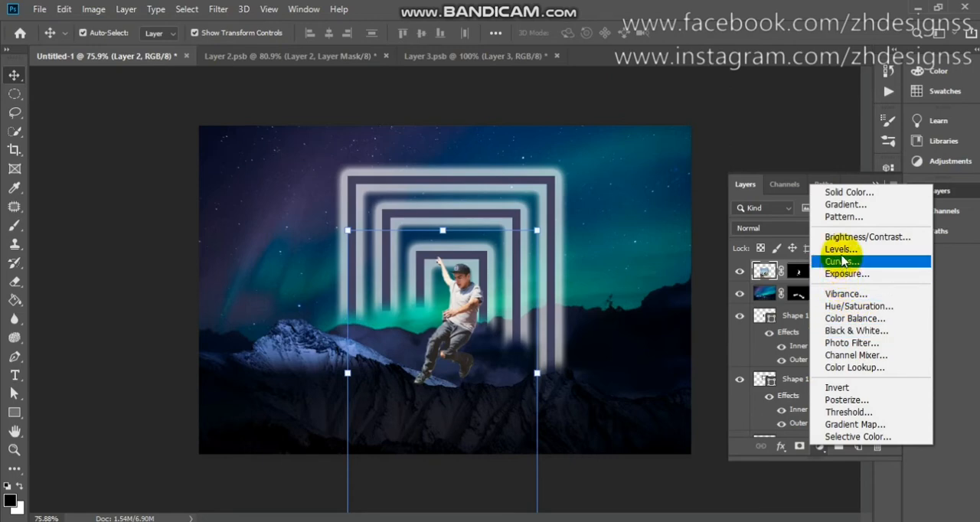
pyautogui.click(841, 265)
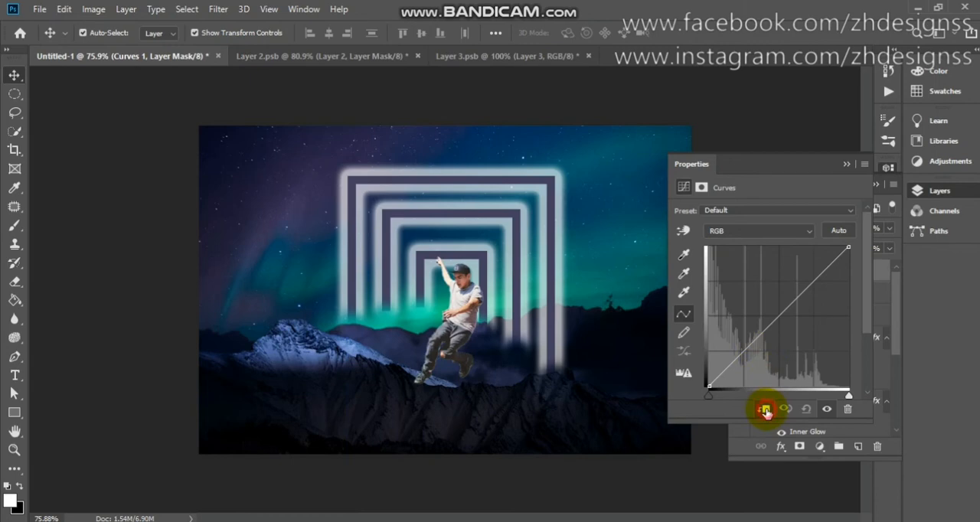
pyautogui.click(765, 412)
pyautogui.click(888, 285)
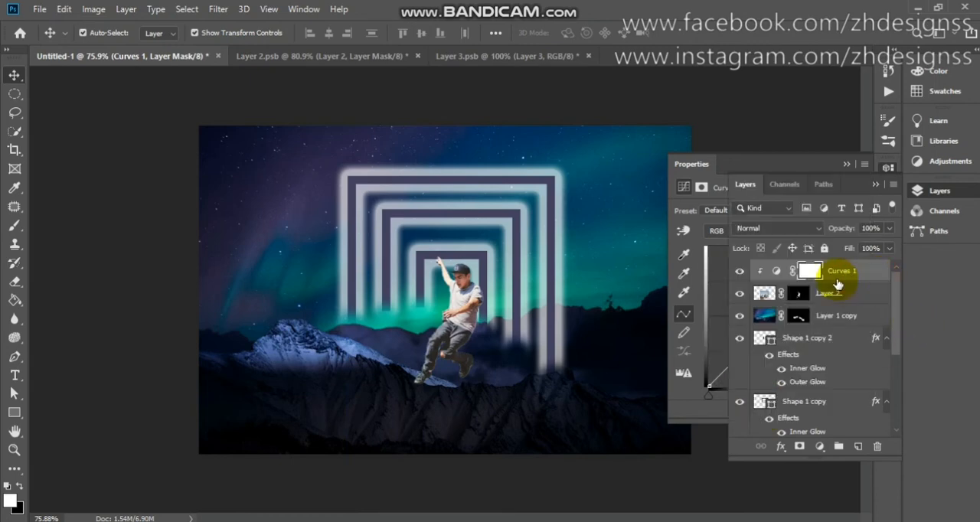
pyautogui.click(776, 272)
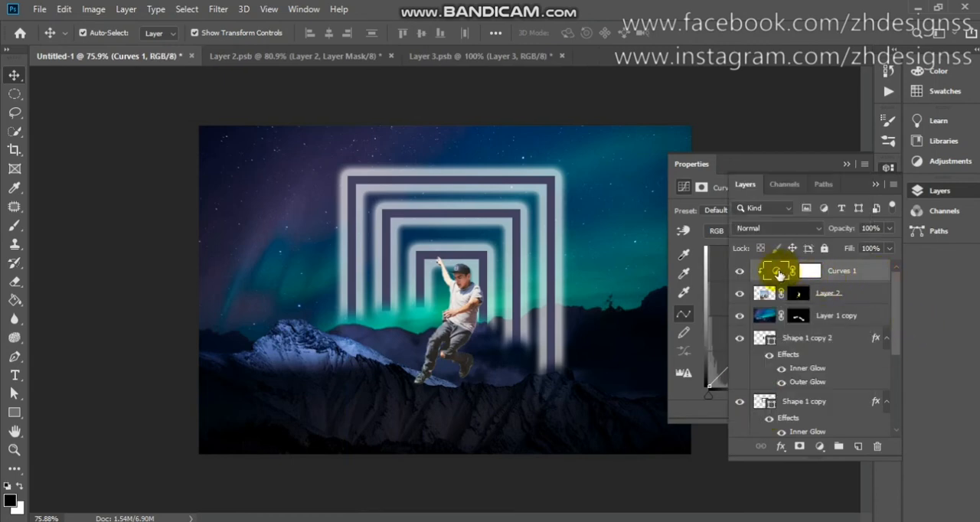
pyautogui.click(732, 163)
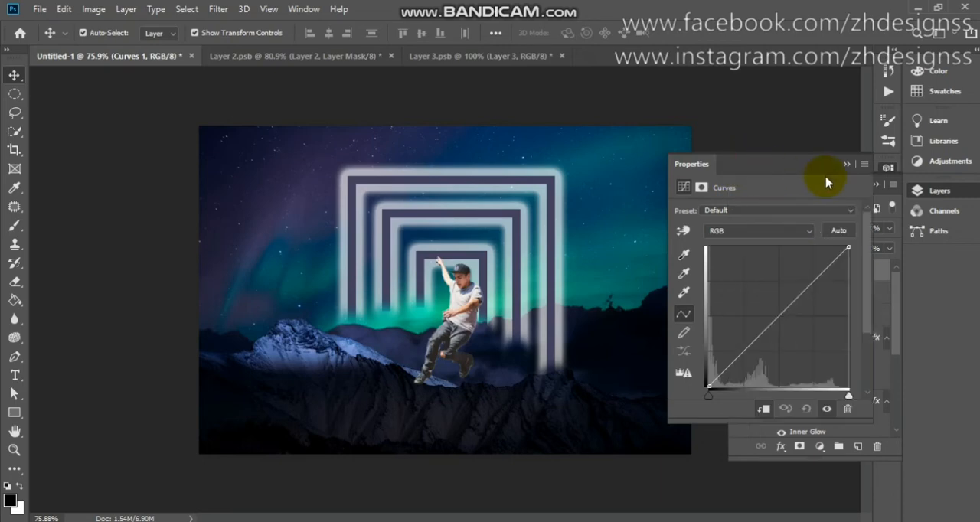
# Apply auto correction to the skater's Curves and set the auto color algorithm to Find Dark & Light Colors.
pyautogui.click(840, 232)
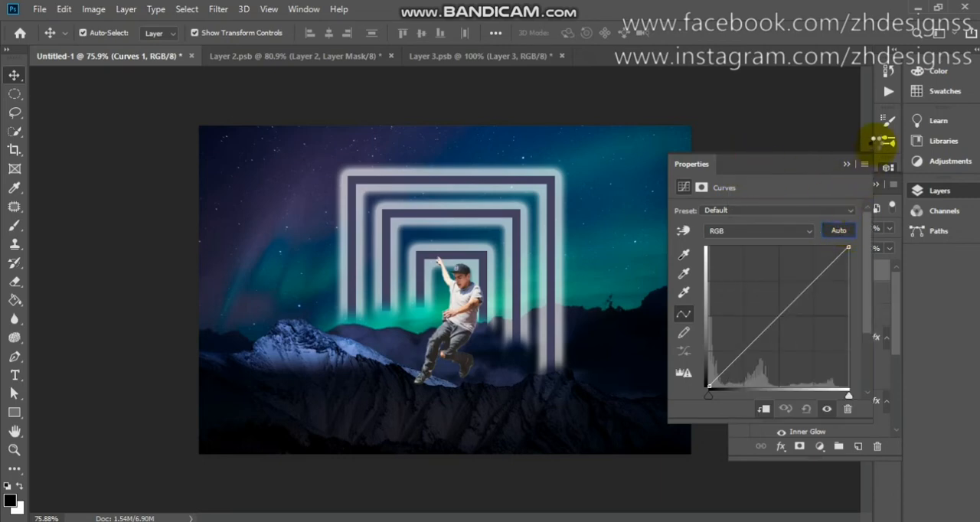
pyautogui.click(865, 163)
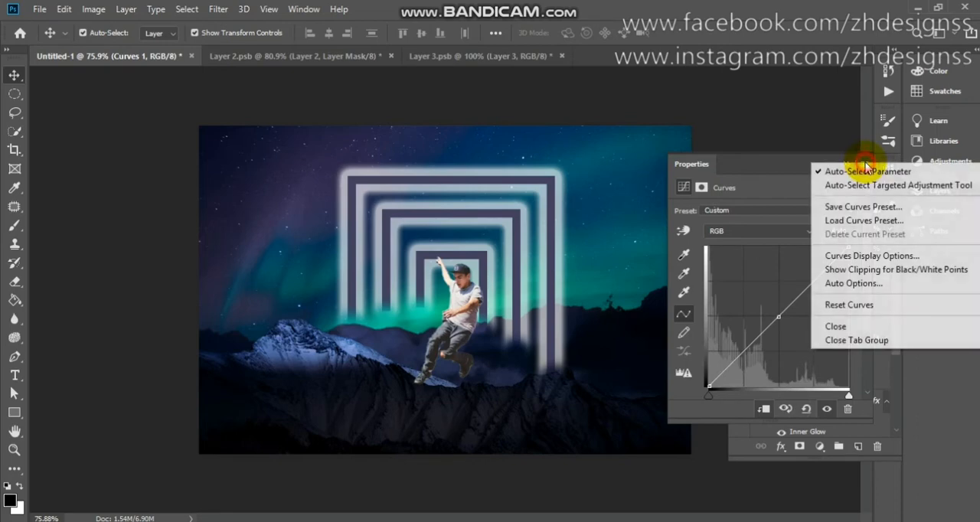
pyautogui.click(866, 287)
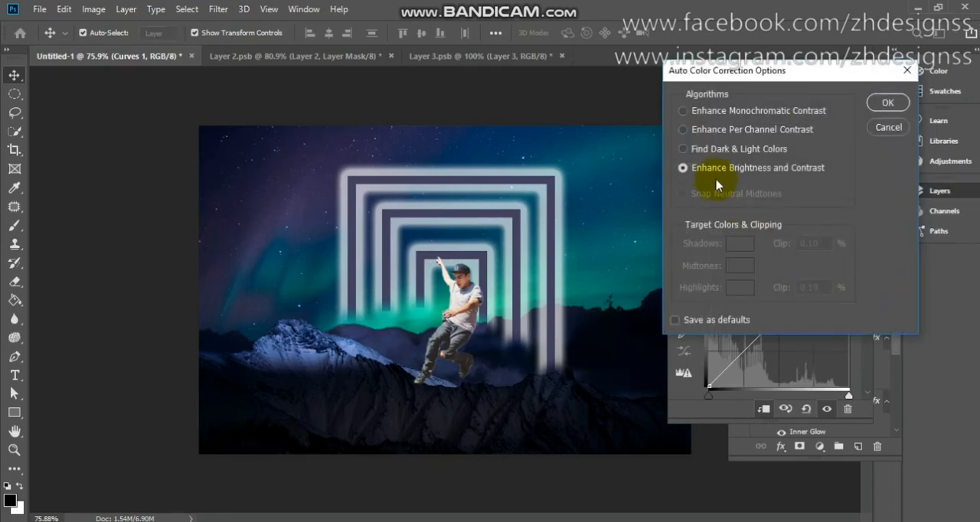
pyautogui.click(682, 149)
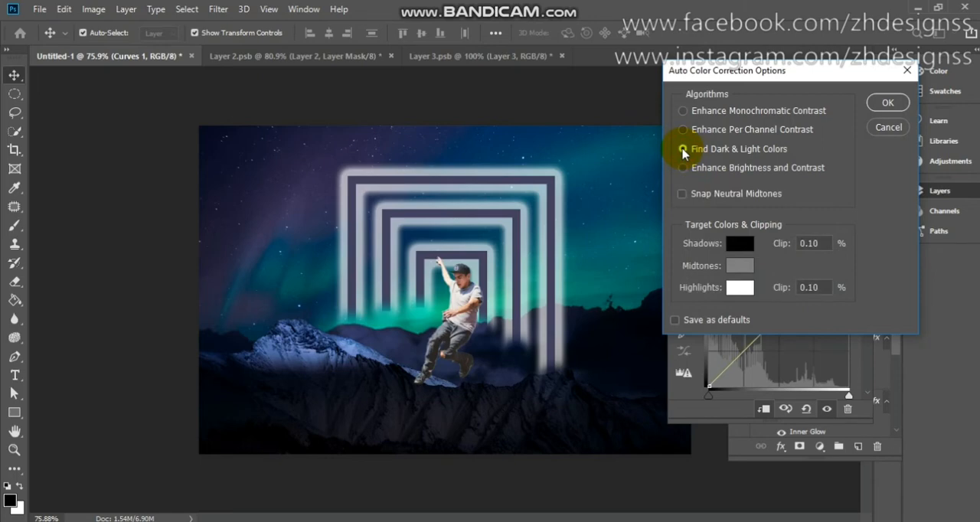
# Set the target shadow color to 010205, sampled from the dark lower corner of the landscape.
pyautogui.click(749, 243)
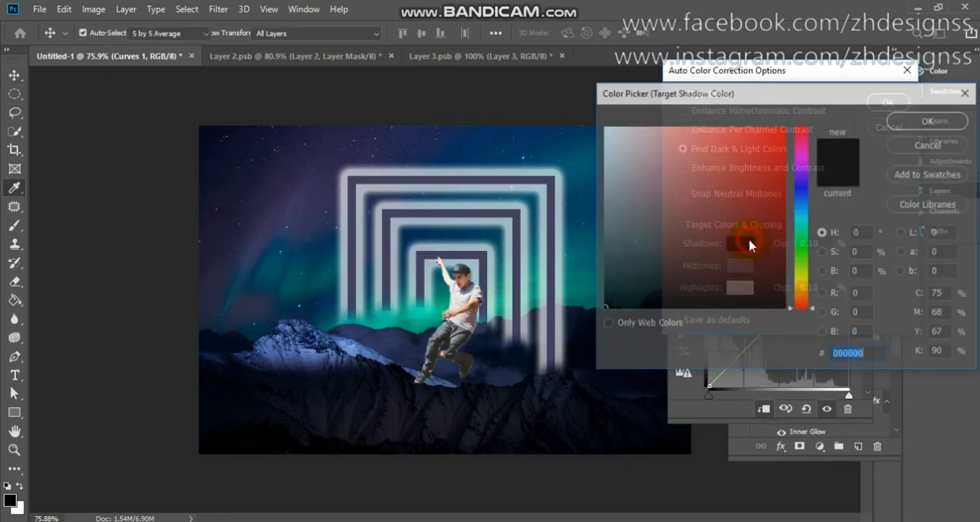
pyautogui.click(218, 442)
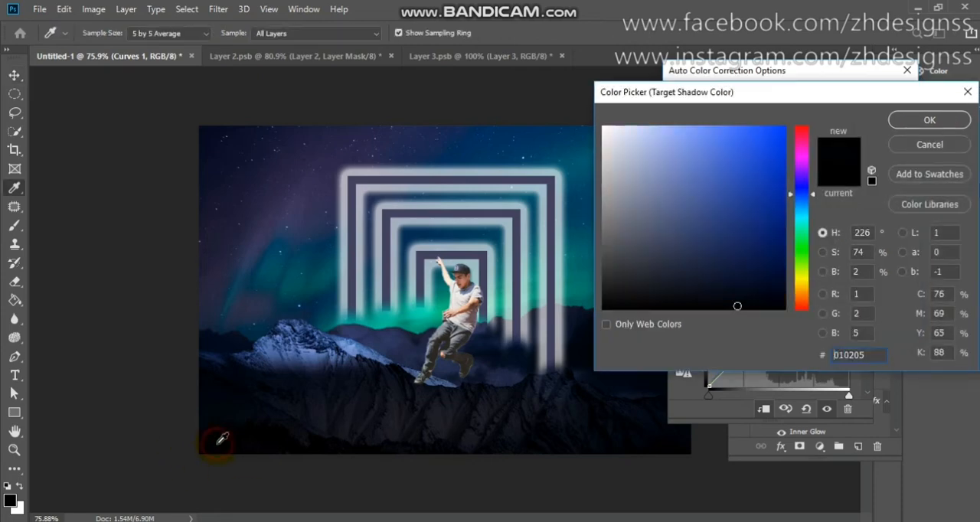
pyautogui.click(913, 125)
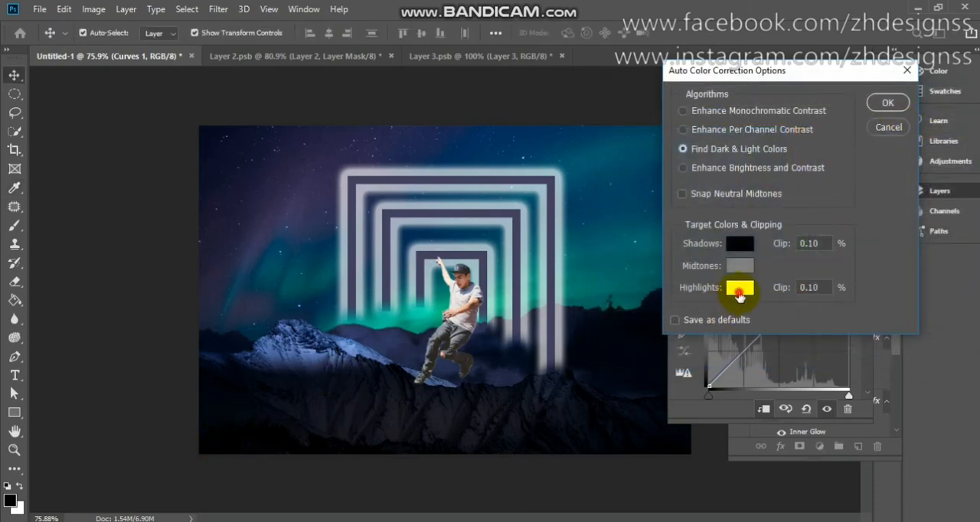
# Set the target highlight color to 4a6496, sampled from the snowy mountain, and accept the correction without saving the colors as defaults.
pyautogui.click(739, 290)
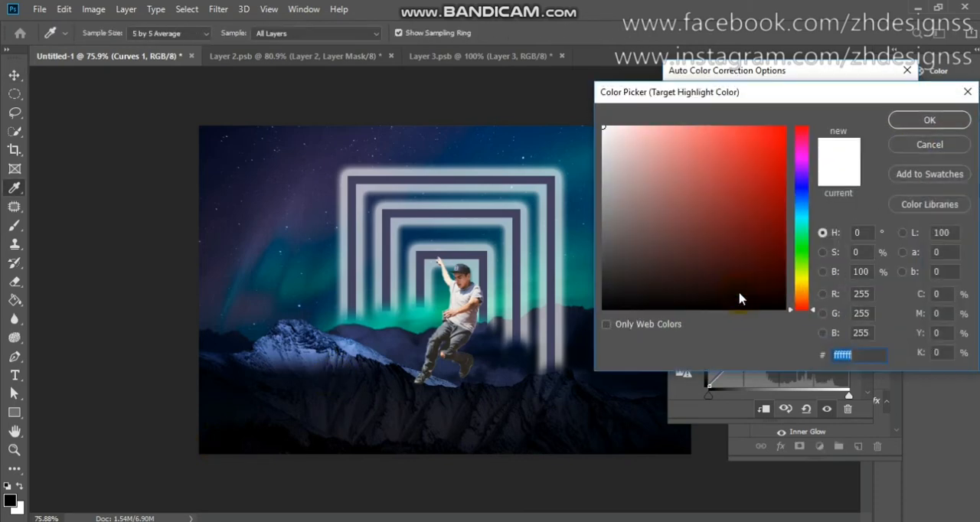
pyautogui.click(308, 357)
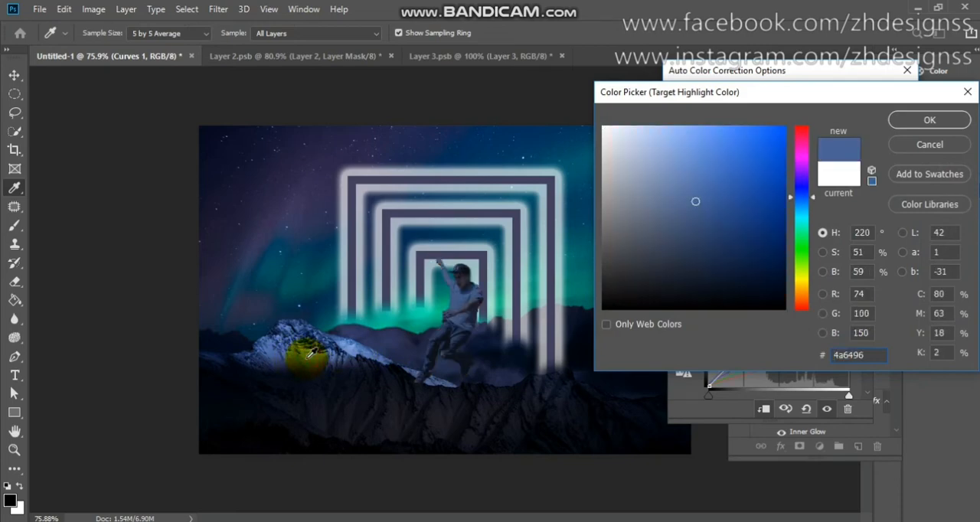
pyautogui.click(932, 124)
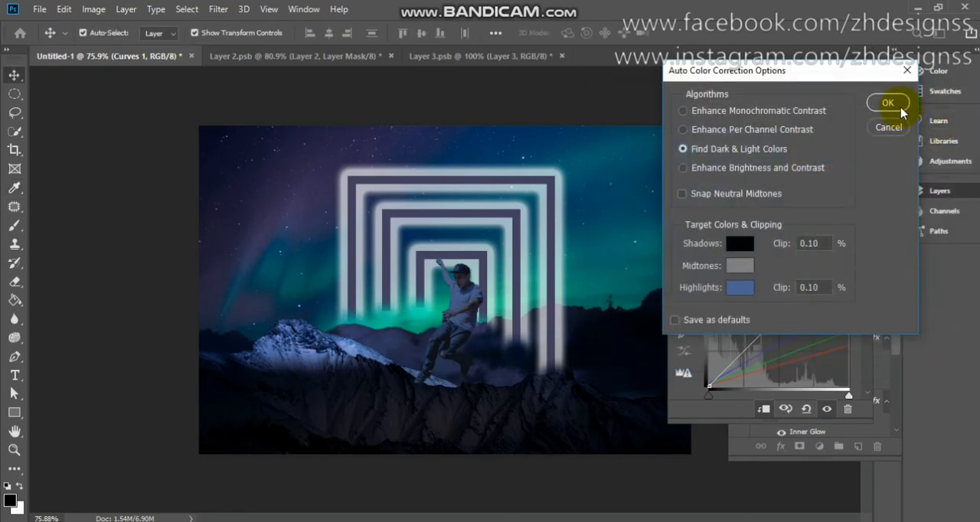
pyautogui.click(901, 108)
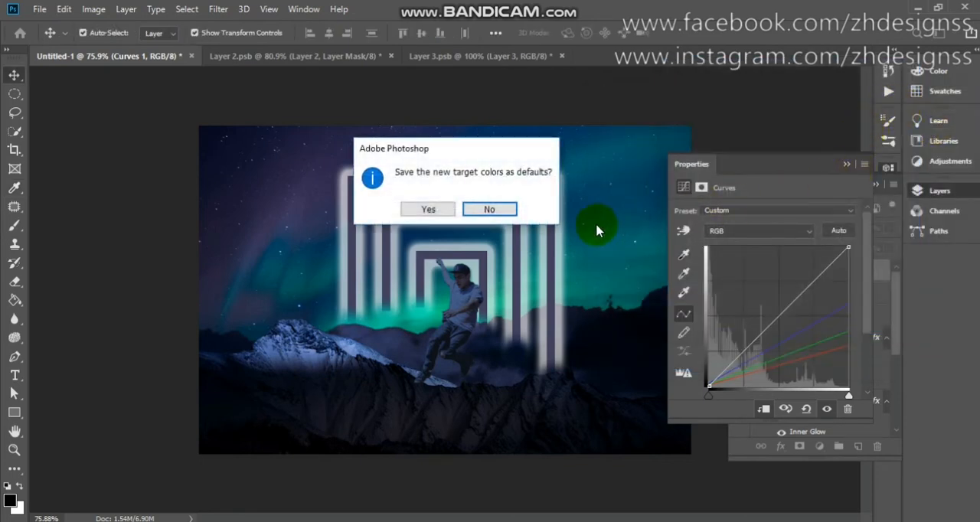
pyautogui.click(496, 211)
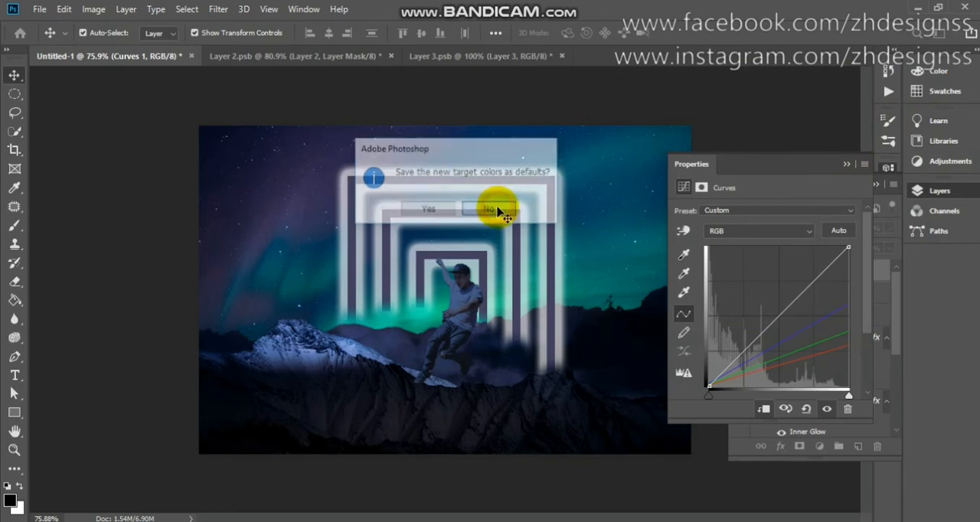
# Compare the skater with and without the Curves adjustment.
pyautogui.click(847, 164)
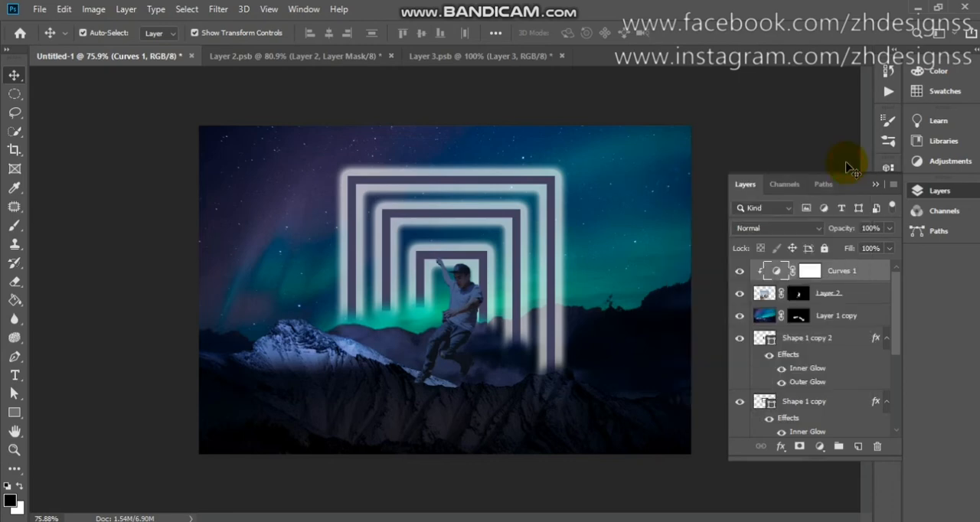
pyautogui.click(739, 272)
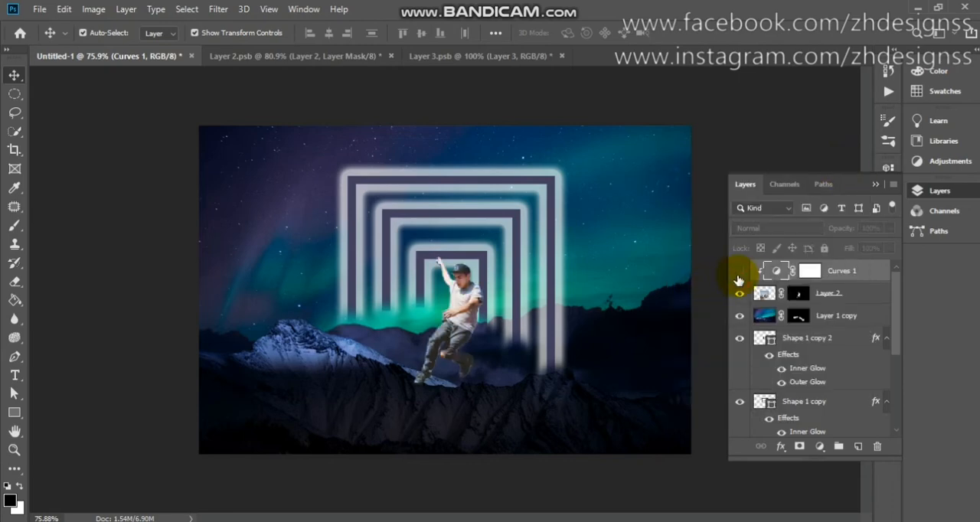
pyautogui.click(738, 273)
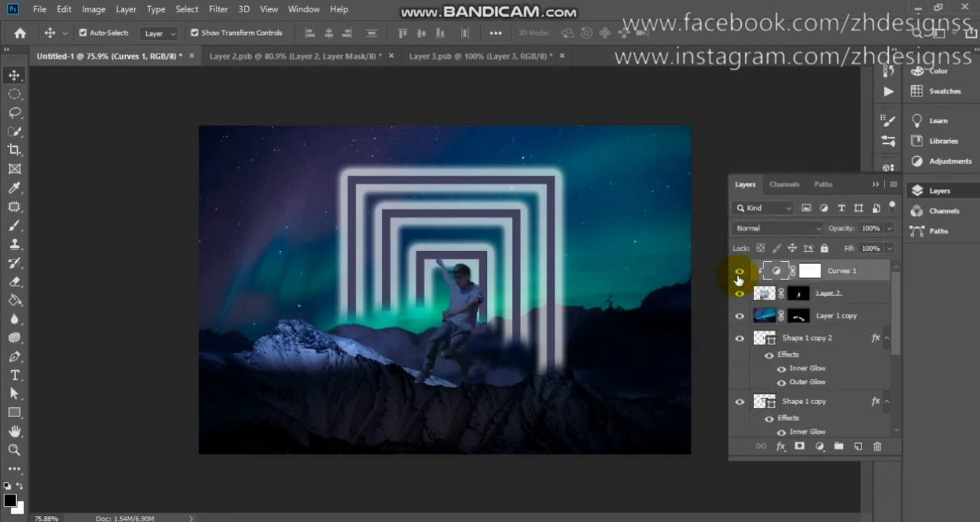
# Duplicate the skater's Layer 2, place the copy above Curves 1, and clip Curves 1 back onto the original Layer 2.
pyautogui.click(841, 299)
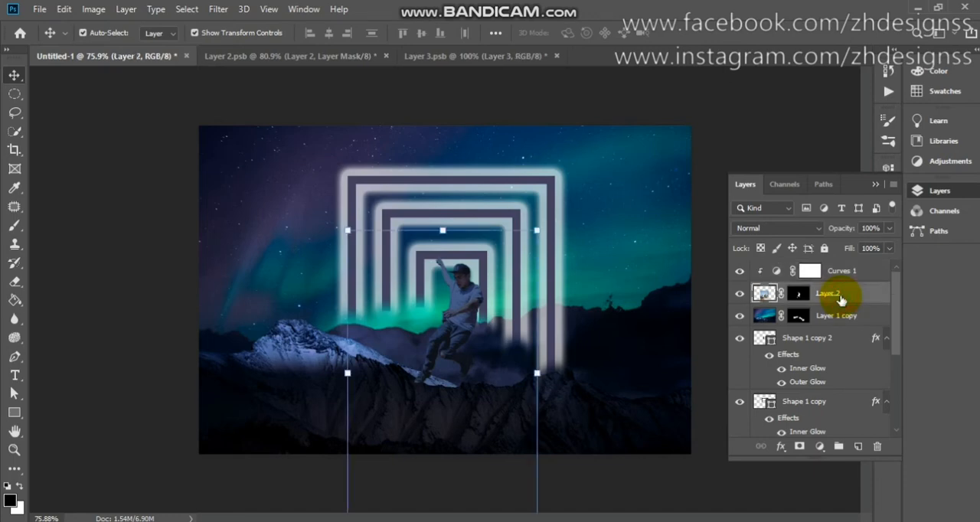
pyautogui.hotkey('ctrl', 'j')
pyautogui.moveTo(841, 296); pyautogui.dragTo(847, 263)
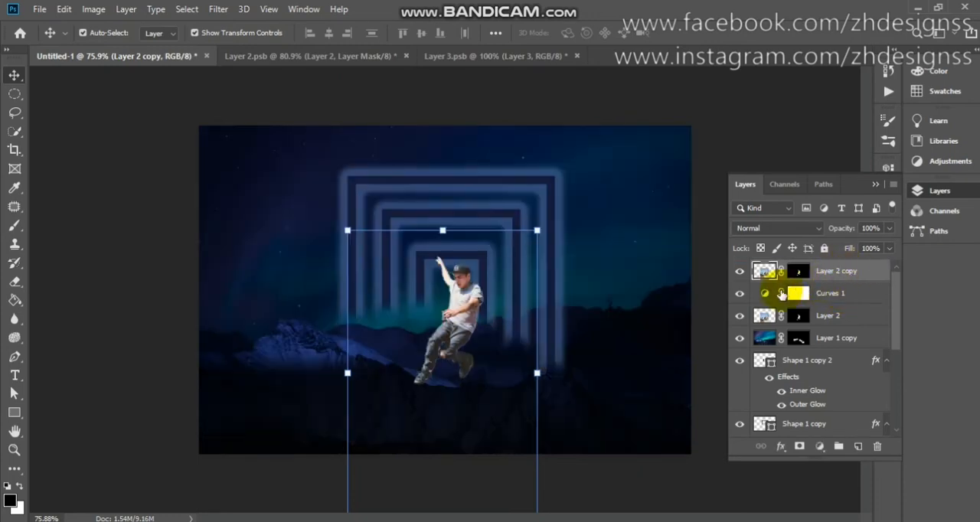
pyautogui.click(773, 296)
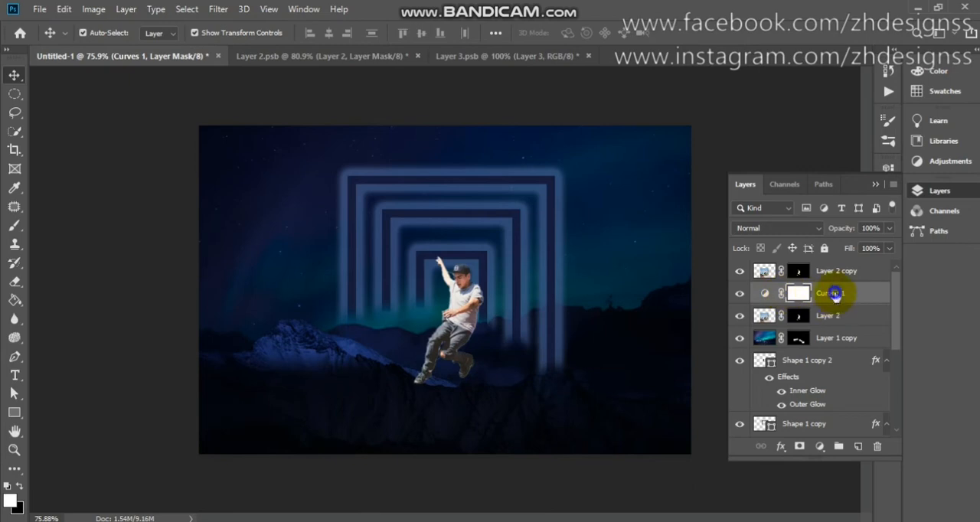
pyautogui.rightClick(835, 295)
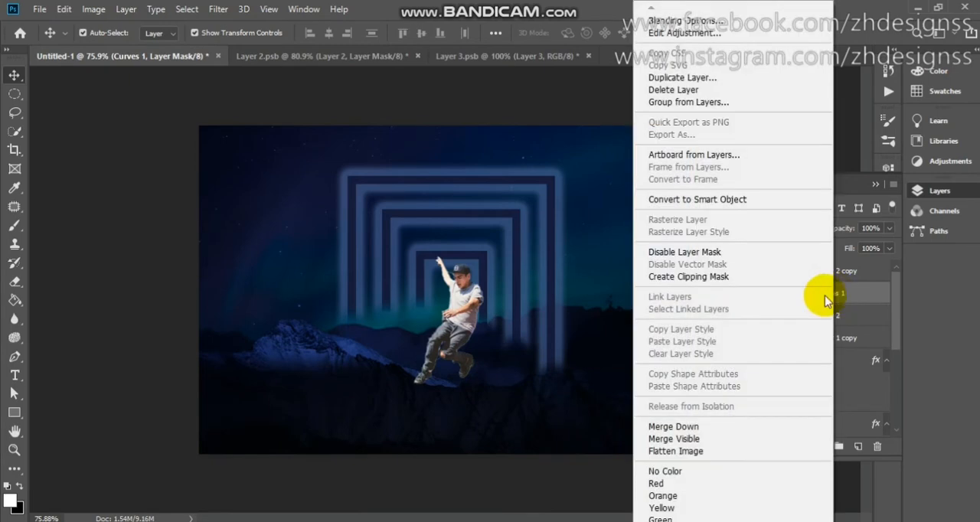
pyautogui.click(696, 284)
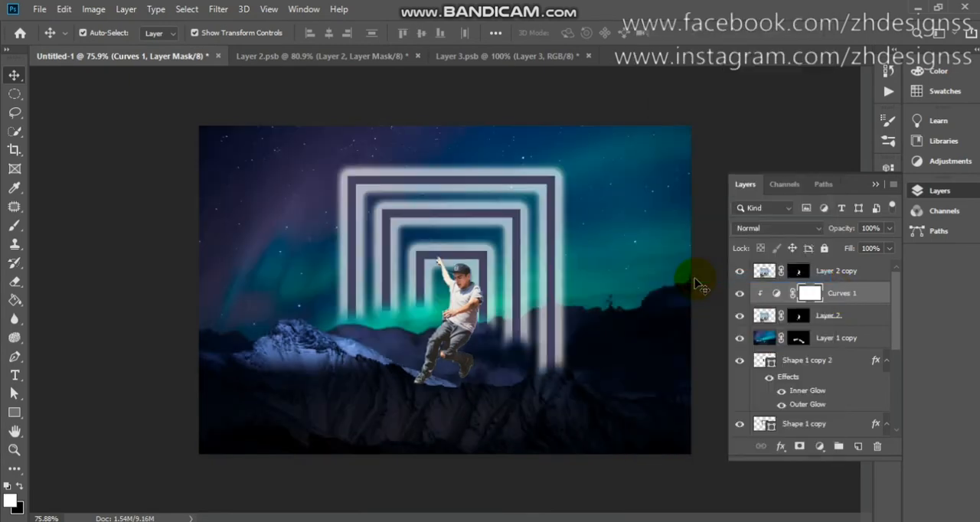
# Convert the skater copy to a smart object and hide it with an inverted, all-black layer mask.
pyautogui.click(852, 273)
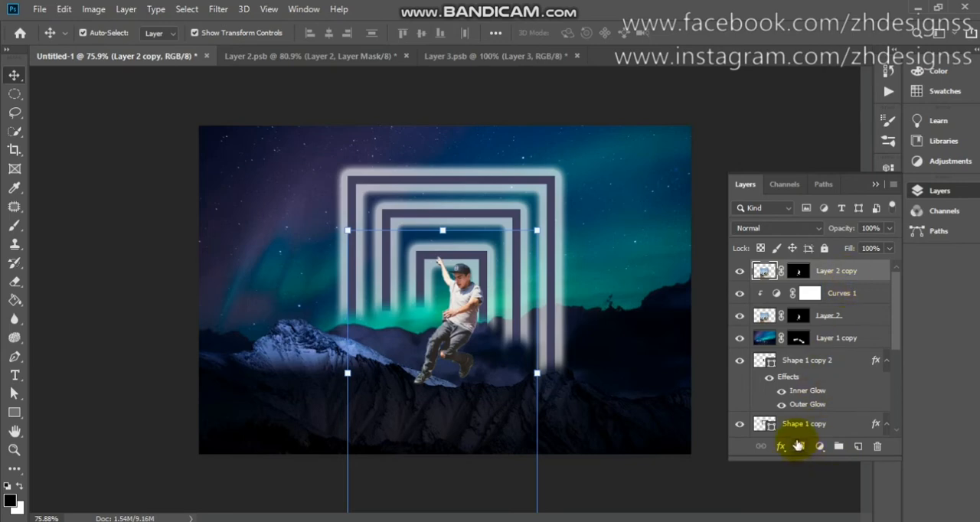
pyautogui.click(799, 272)
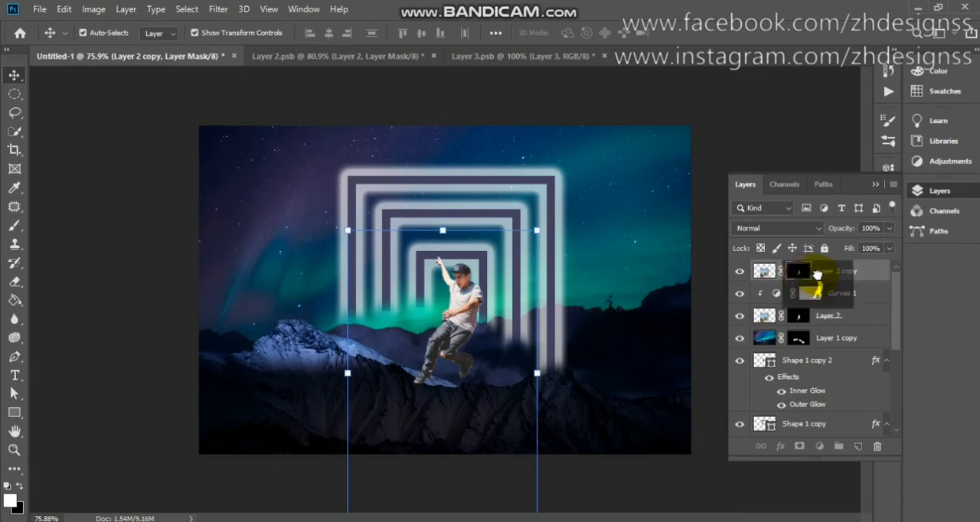
pyautogui.click(817, 276)
pyautogui.rightClick(818, 277)
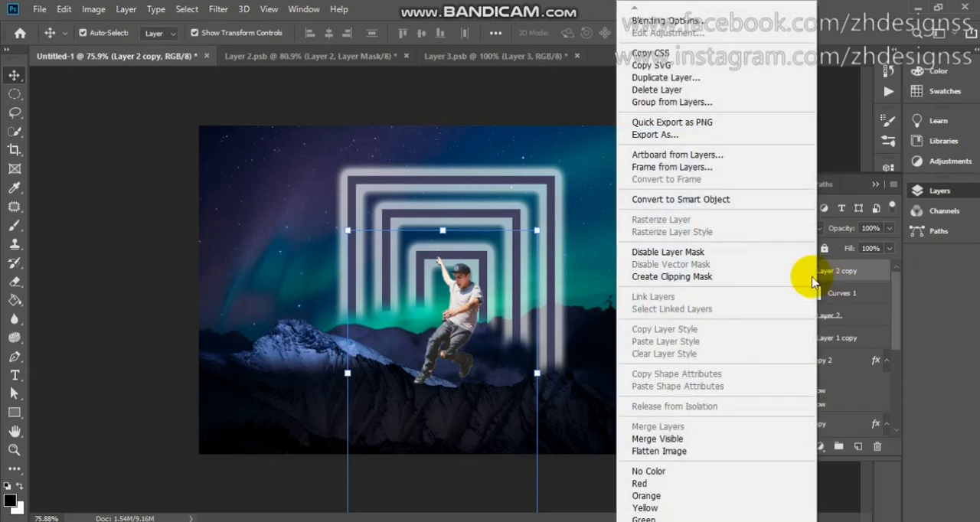
pyautogui.click(726, 200)
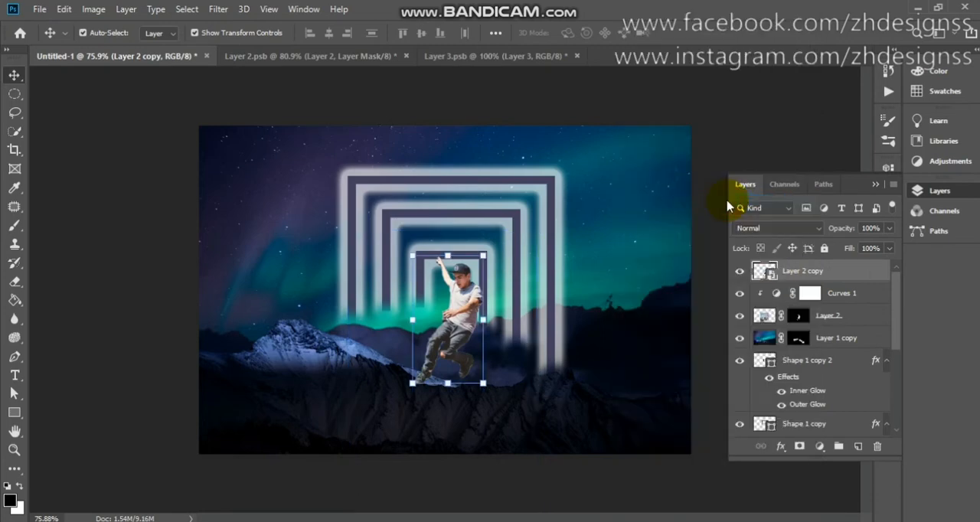
pyautogui.click(799, 449)
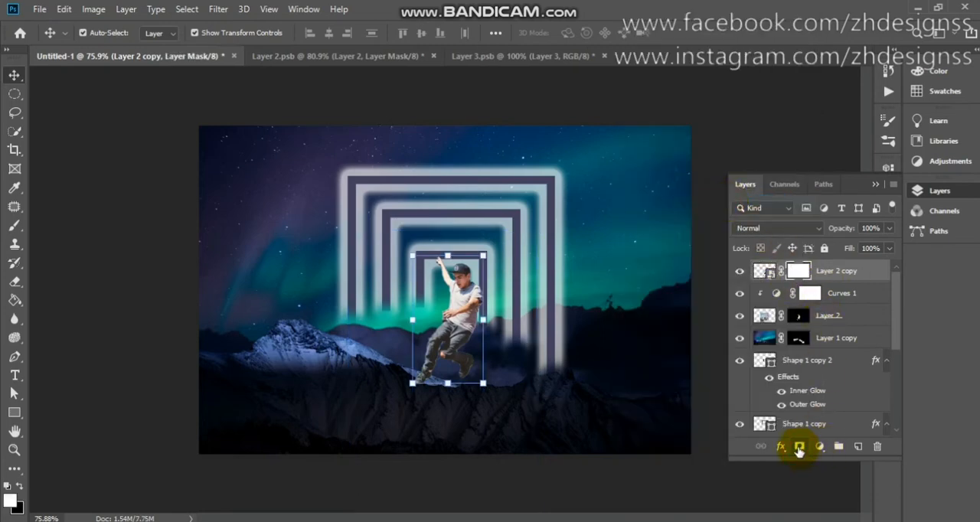
pyautogui.hotkey('ctrl', 'i')
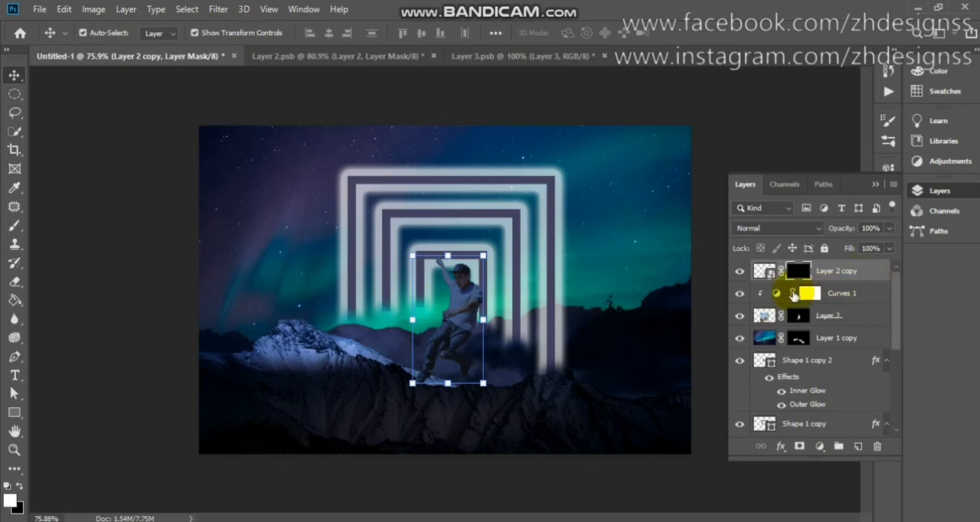
# Paint white at 11% flow on the copy's mask to softly brighten the skater's outline, arms, legs and face.
pyautogui.click(14, 226)
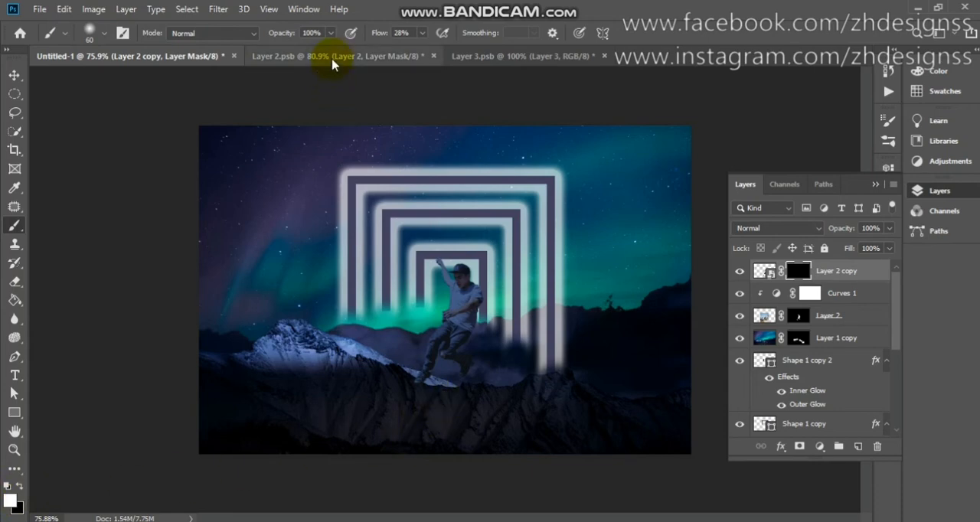
pyautogui.click(424, 33)
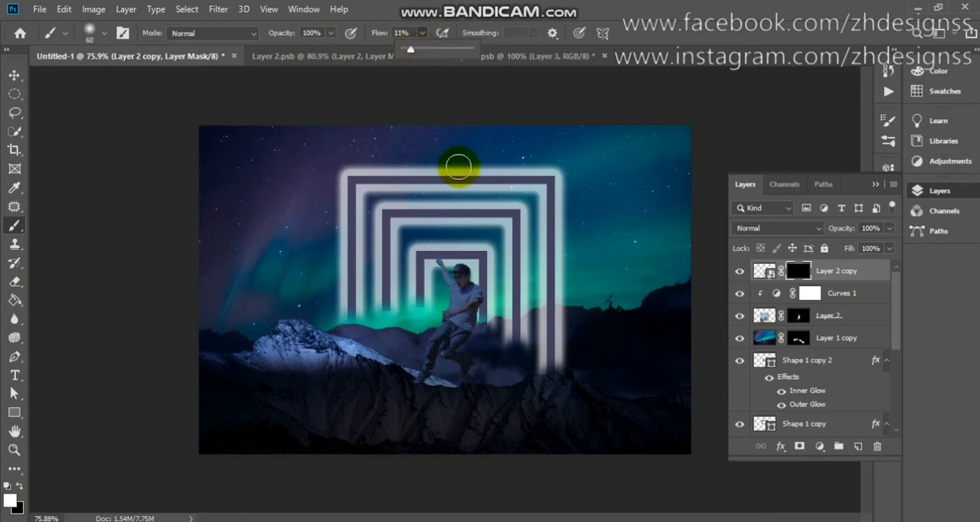
pyautogui.scroll(3, 456, 162)
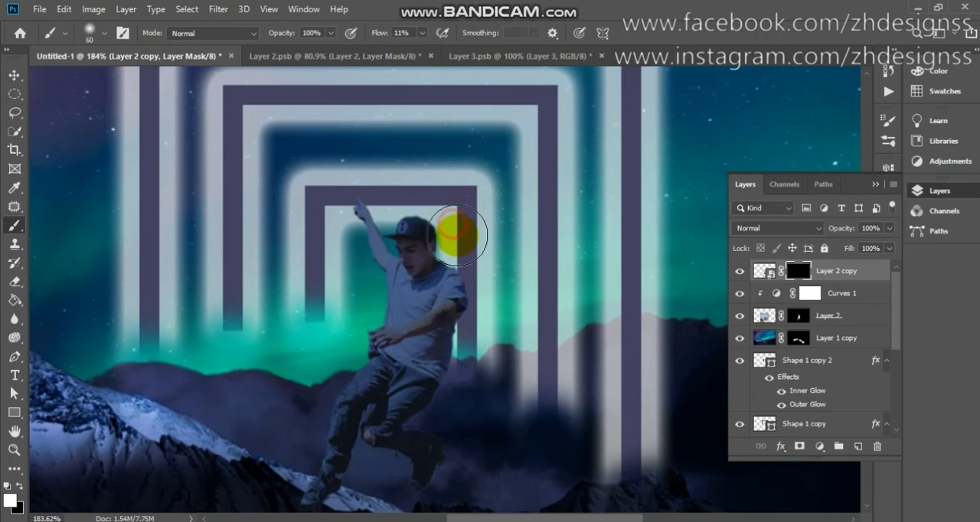
pyautogui.moveTo(466, 275)
pyautogui.mouseDown()
pyautogui.moveTo(460, 241)
pyautogui.moveTo(478, 264)
pyautogui.moveTo(481, 325)
pyautogui.moveTo(454, 393)
pyautogui.moveTo(426, 412)
pyautogui.moveTo(430, 427)
pyautogui.mouseUp()
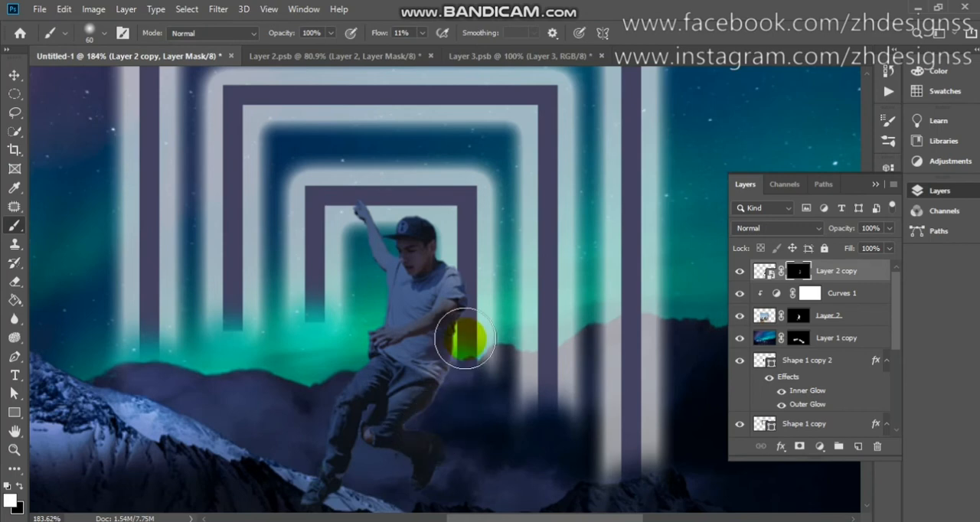
pyautogui.moveTo(476, 270)
pyautogui.mouseDown()
pyautogui.moveTo(483, 258)
pyautogui.moveTo(436, 210)
pyautogui.moveTo(444, 199)
pyautogui.moveTo(346, 225)
pyautogui.moveTo(367, 284)
pyautogui.moveTo(366, 312)
pyautogui.moveTo(292, 492)
pyautogui.mouseUp()
pyautogui.scroll(-3, 292, 492)
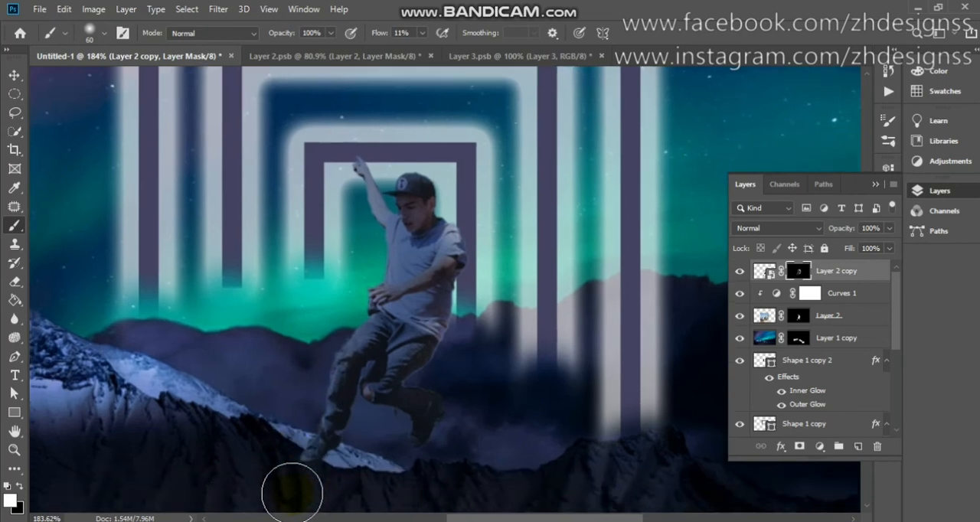
pyautogui.click(284, 408)
pyautogui.moveTo(285, 408)
pyautogui.mouseDown()
pyautogui.moveTo(344, 389)
pyautogui.moveTo(359, 402)
pyautogui.moveTo(350, 405)
pyautogui.mouseUp()
pyautogui.moveTo(356, 232)
pyautogui.mouseDown()
pyautogui.moveTo(346, 203)
pyautogui.moveTo(363, 189)
pyautogui.moveTo(364, 166)
pyautogui.moveTo(344, 127)
pyautogui.moveTo(435, 119)
pyautogui.moveTo(405, 122)
pyautogui.moveTo(434, 137)
pyautogui.moveTo(464, 219)
pyautogui.moveTo(433, 330)
pyautogui.moveTo(410, 333)
pyautogui.mouseUp()
pyautogui.moveTo(431, 343)
pyautogui.mouseDown()
pyautogui.moveTo(423, 408)
pyautogui.moveTo(412, 393)
pyautogui.moveTo(347, 396)
pyautogui.moveTo(361, 364)
pyautogui.moveTo(371, 365)
pyautogui.moveTo(317, 335)
pyautogui.moveTo(361, 269)
pyautogui.moveTo(404, 165)
pyautogui.mouseUp()
pyautogui.click(404, 166)
pyautogui.click(407, 160)
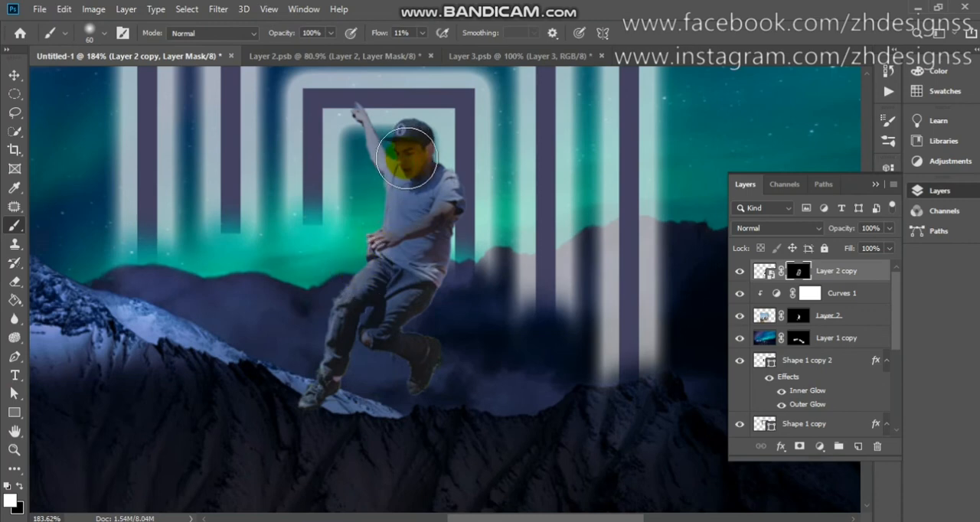
pyautogui.click(426, 280)
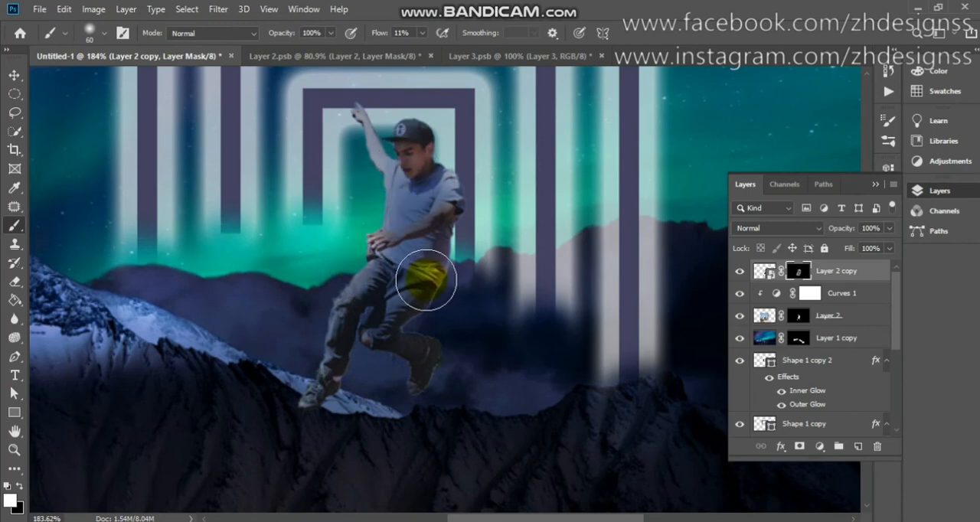
pyautogui.click(406, 154)
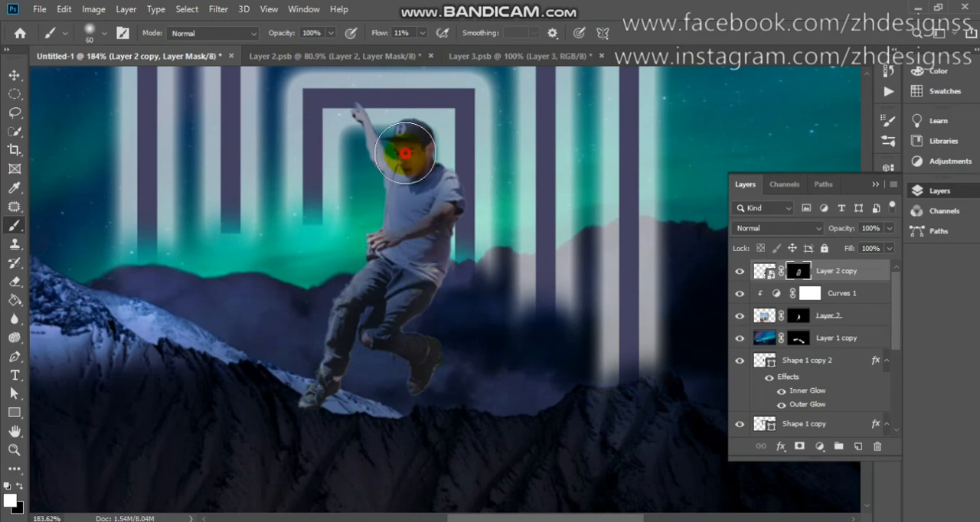
pyautogui.click(406, 160)
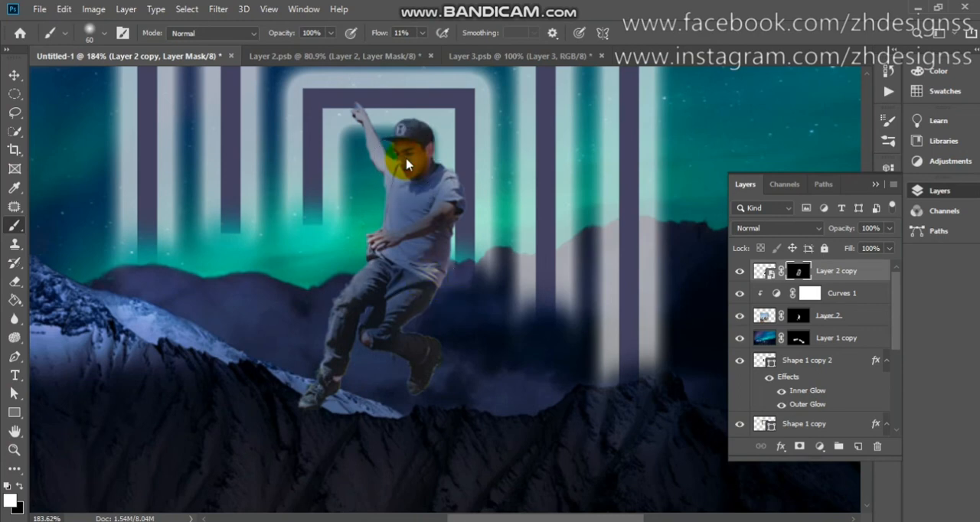
pyautogui.hotkey('ctrl', '0')
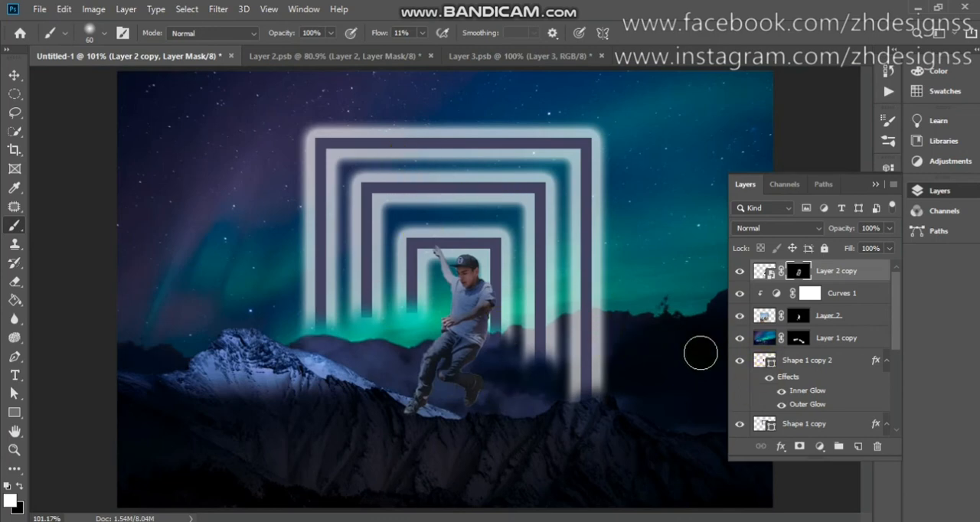
# In Layer 3.psb, select the skateboard and its wheels with the Quick Selection tool and mask out everything else.
pyautogui.click(482, 60)
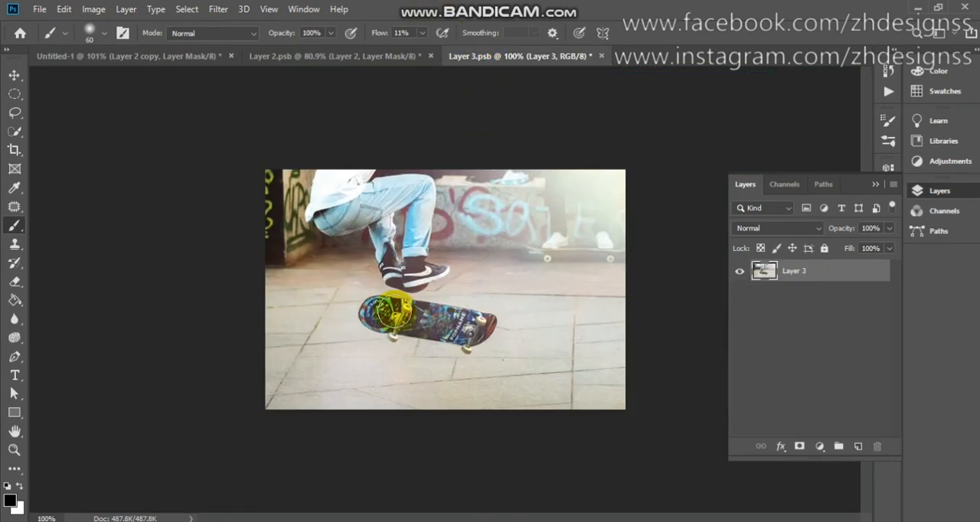
pyautogui.click(13, 136)
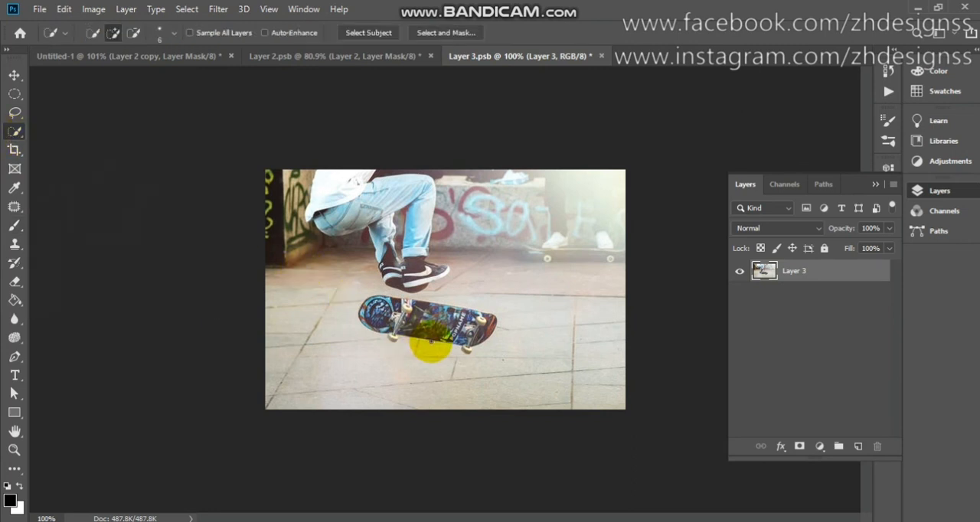
pyautogui.press(']')
pyautogui.press(']')
pyautogui.press(']')
pyautogui.press(']')
pyautogui.press(']')
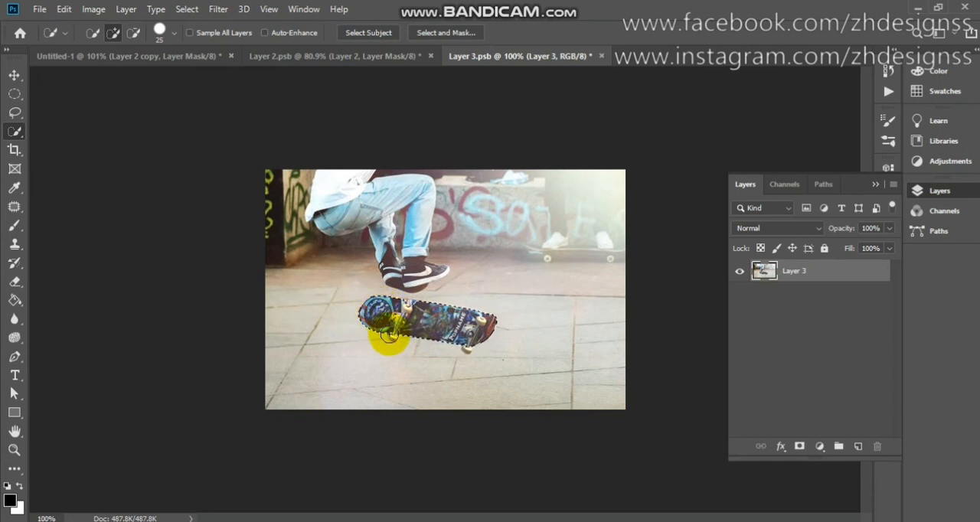
pyautogui.press('[')
pyautogui.press('[')
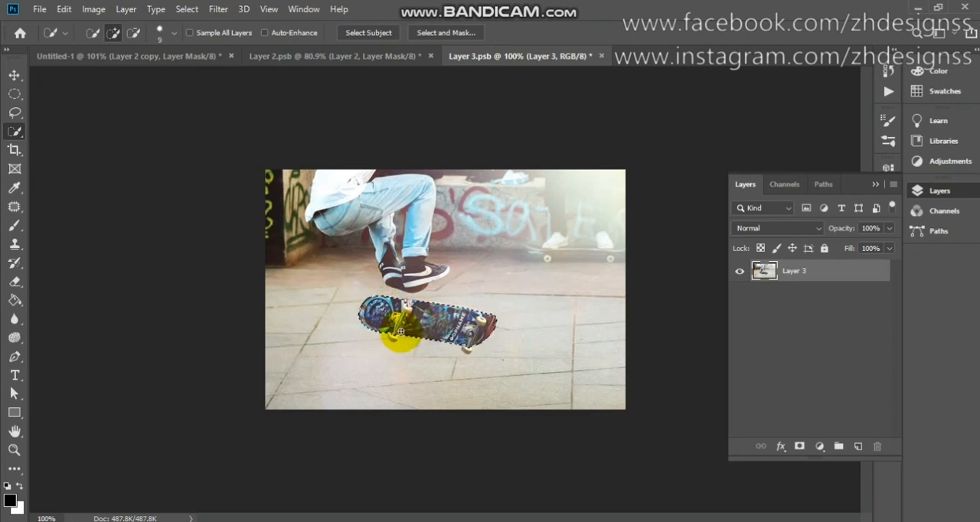
pyautogui.moveTo(393, 339)
pyautogui.mouseDown()
pyautogui.moveTo(486, 339)
pyautogui.moveTo(469, 351)
pyautogui.mouseUp()
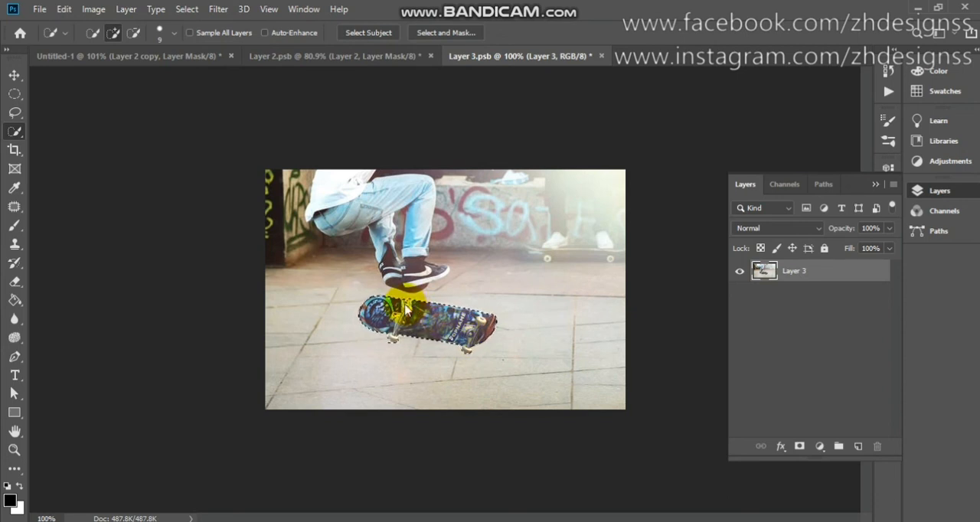
pyautogui.click(796, 450)
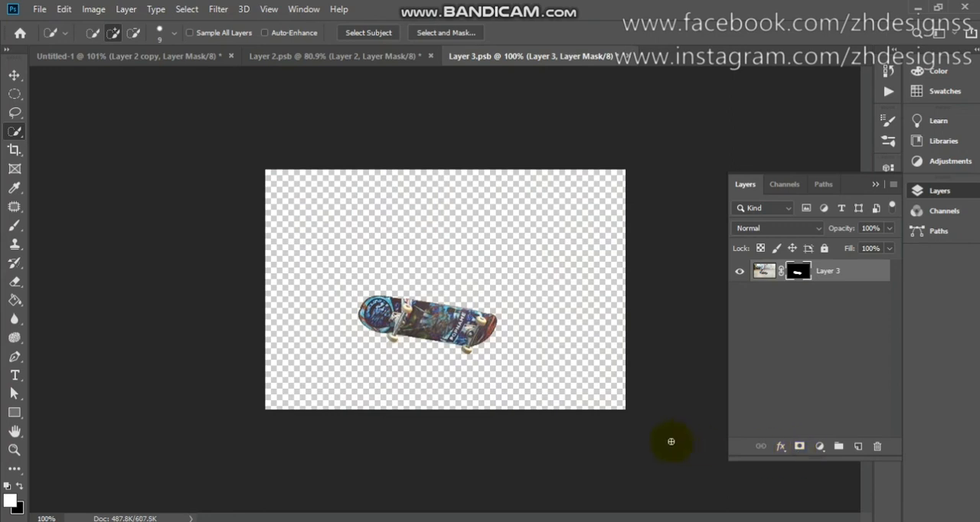
# Bring the masked skateboard into the Untitled-1 composite, below the skater's feet.
pyautogui.press('v')
pyautogui.moveTo(405, 329); pyautogui.dragTo(240, 139)
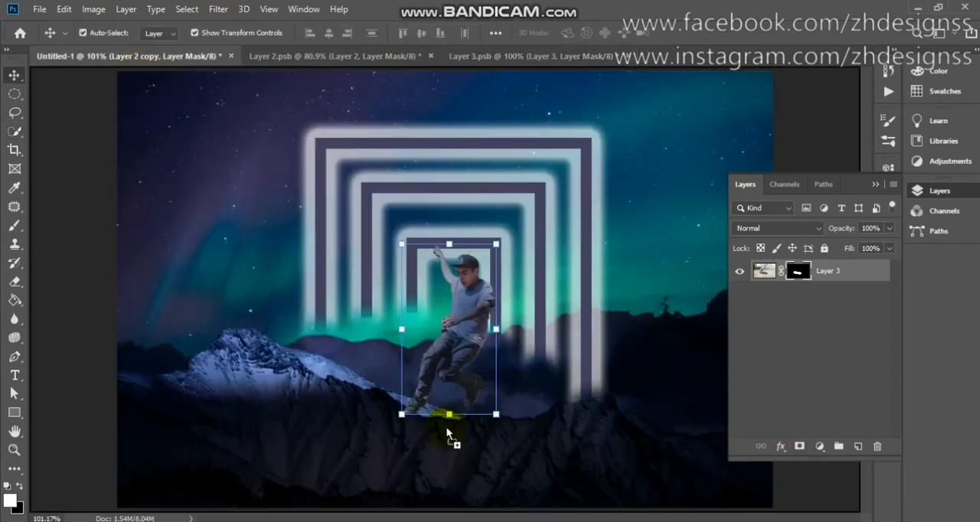
pyautogui.moveTo(449, 434); pyautogui.dragTo(443, 437)
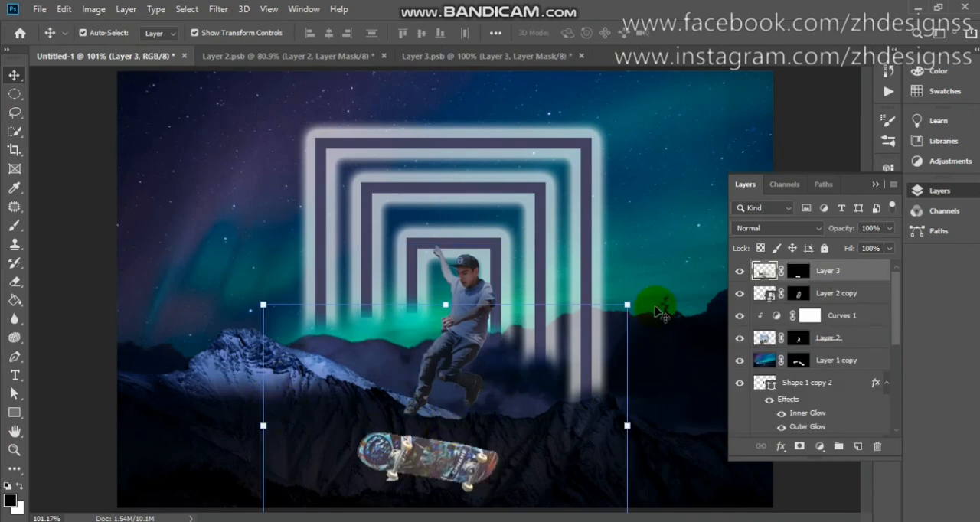
# Scale the skateboard layer to 66.29% and place it just under the skater's feet.
pyautogui.moveTo(628, 304); pyautogui.dragTo(505, 386)
pyautogui.moveTo(404, 461); pyautogui.dragTo(440, 400)
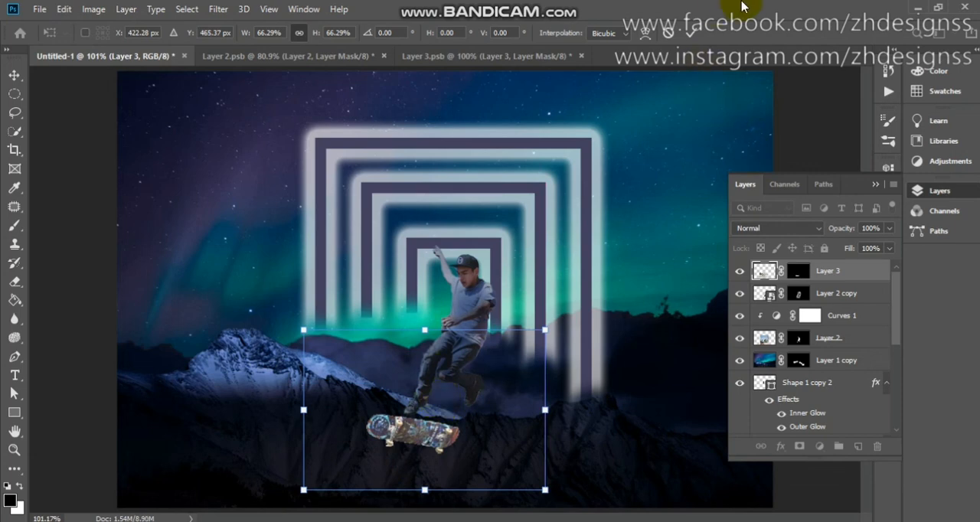
pyautogui.click(692, 34)
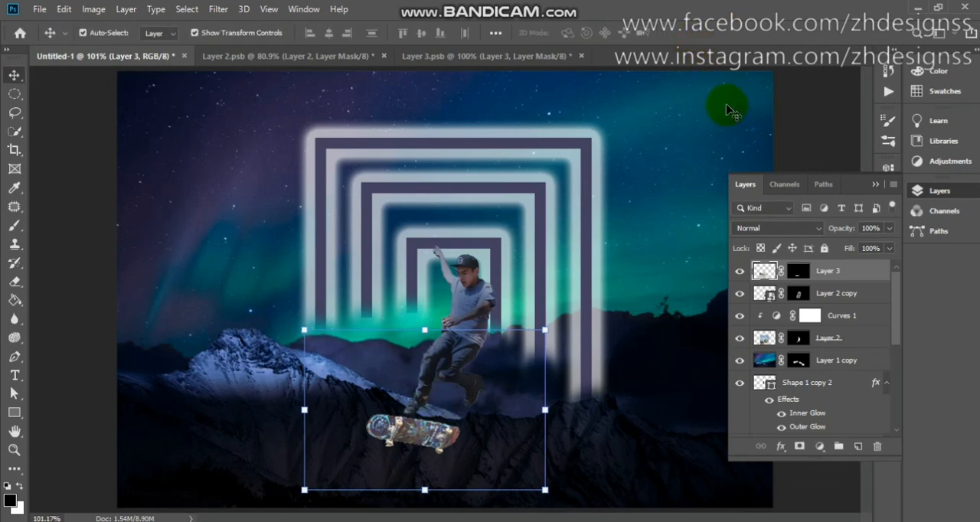
# Darken only the skateboard with a clipped Brightness/Contrast adjustment layer set to brightness -80.
pyautogui.click(821, 446)
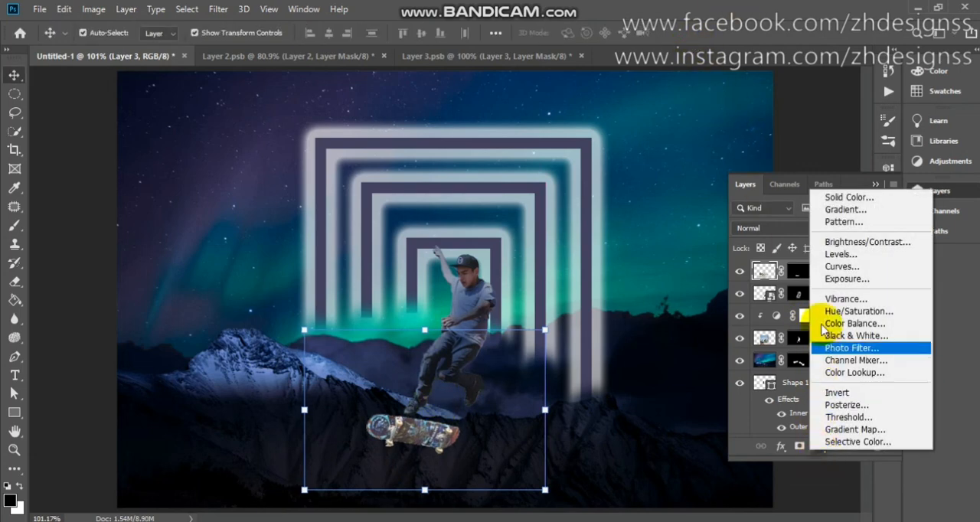
pyautogui.click(824, 242)
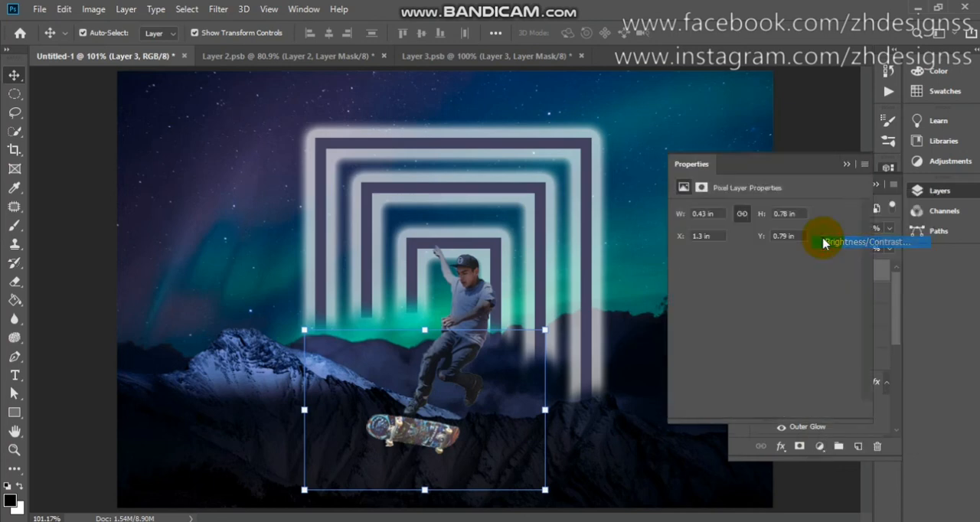
pyautogui.click(824, 242)
pyautogui.moveTo(764, 252); pyautogui.dragTo(733, 254)
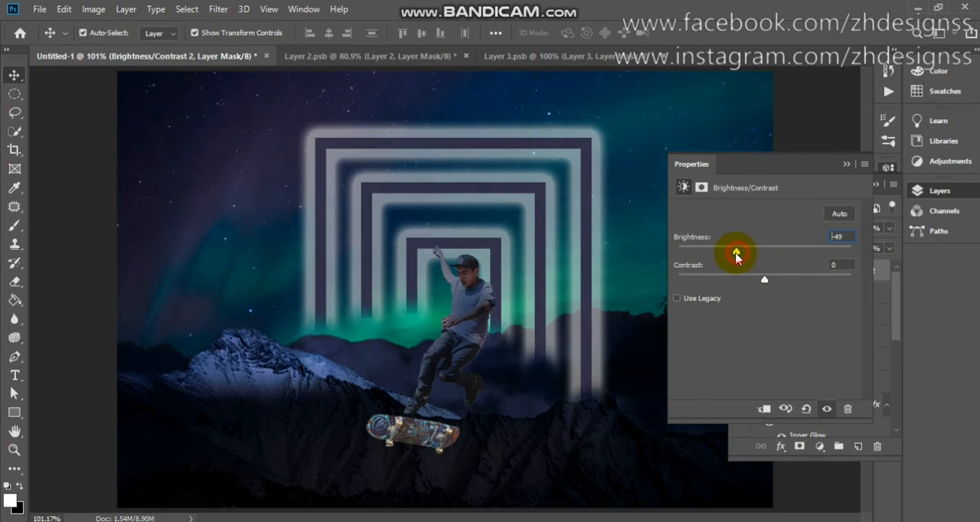
pyautogui.click(765, 411)
pyautogui.moveTo(734, 254); pyautogui.dragTo(719, 259)
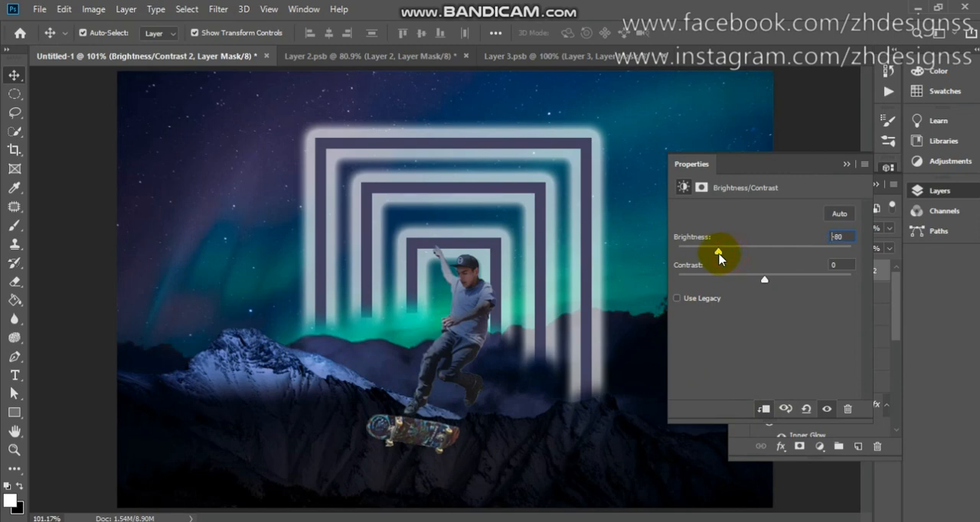
pyautogui.click(846, 165)
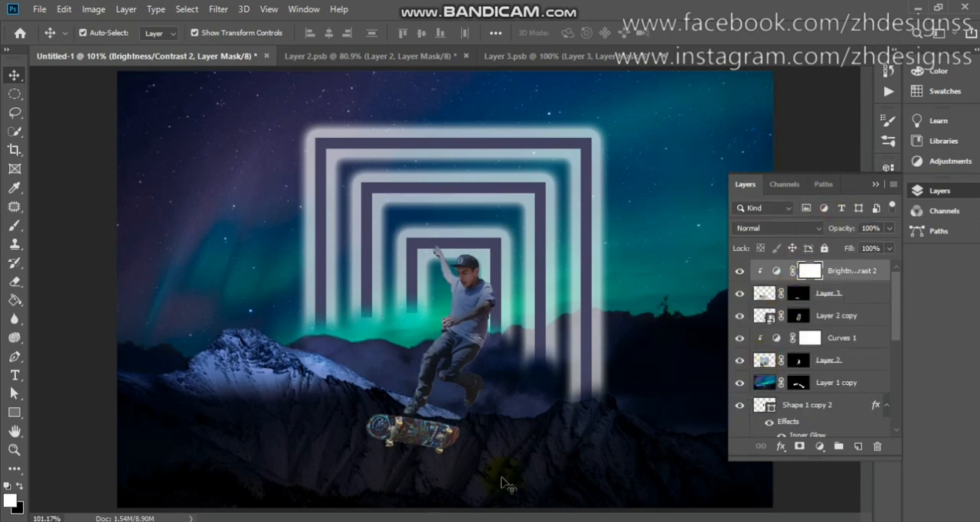
pyautogui.scroll(-3, 506, 484)
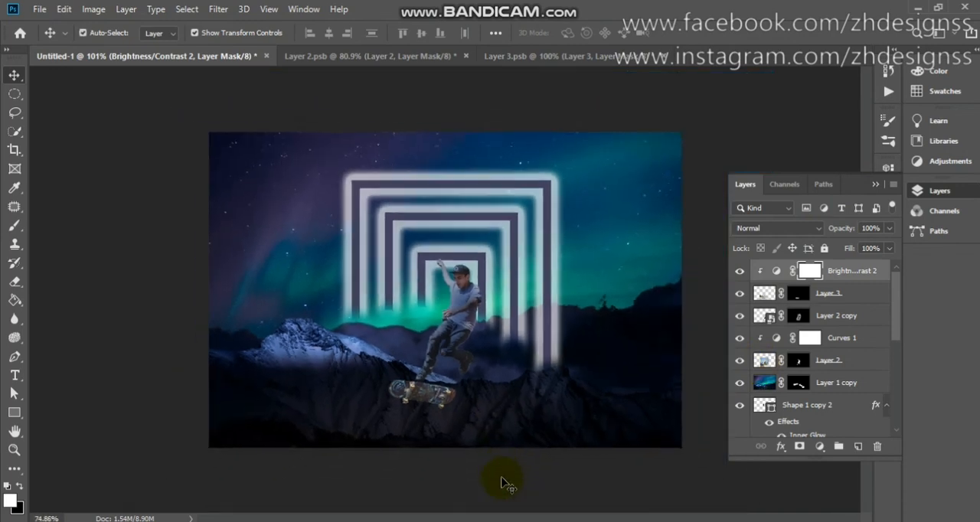